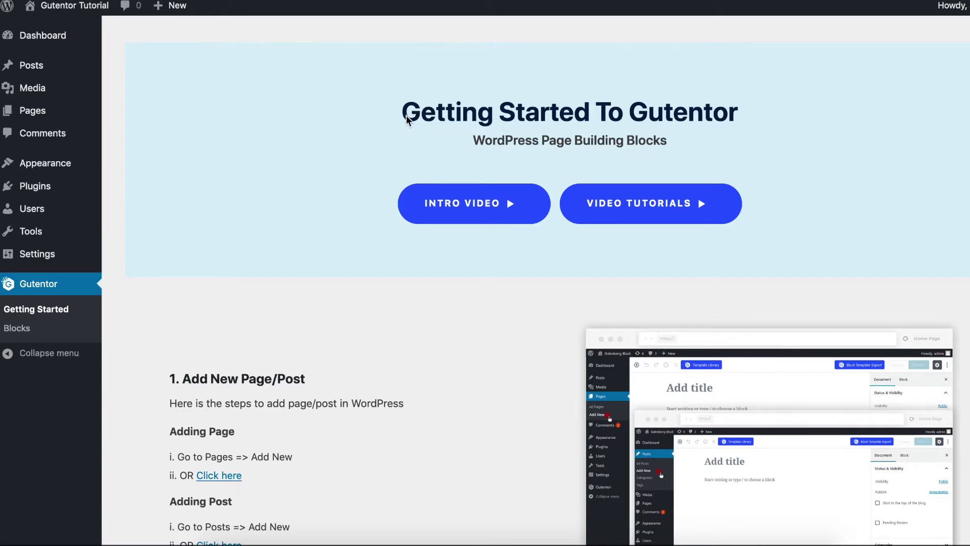
Step: Create a new page and title it "Adding Block"
{"action": "mouse_move", "coordinate": [101, 207]}
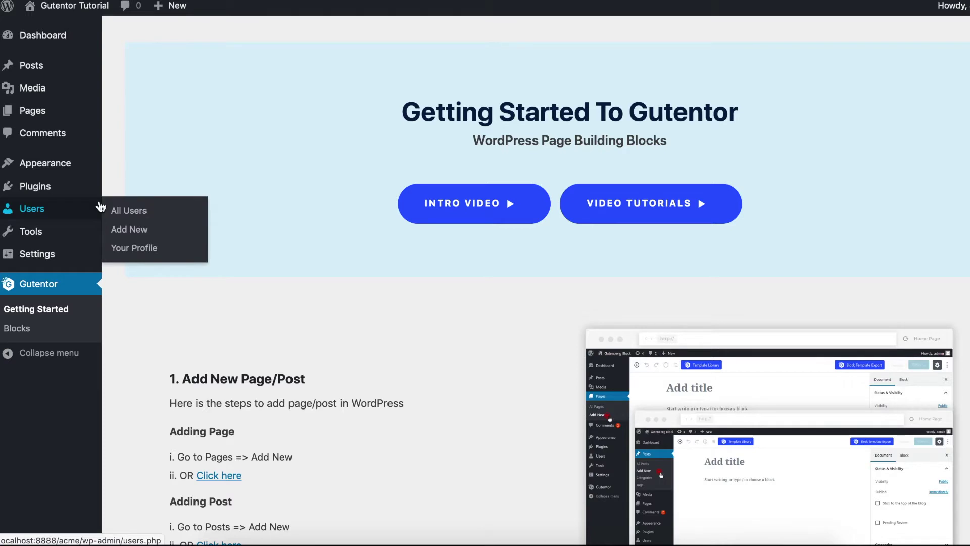
{"action": "mouse_move", "coordinate": [43, 122]}
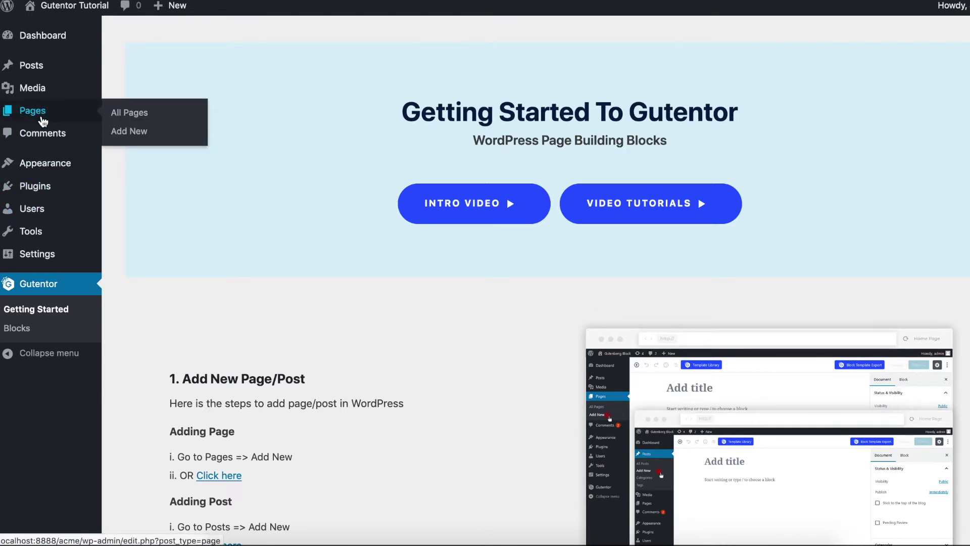
{"action": "left_click", "coordinate": [128, 133]}
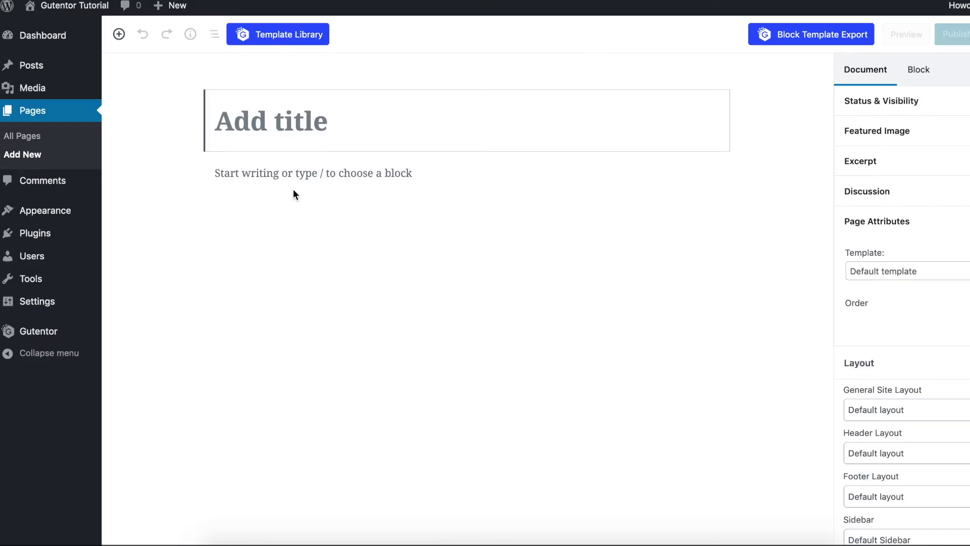
{"action": "type", "text": "Adding Block"}
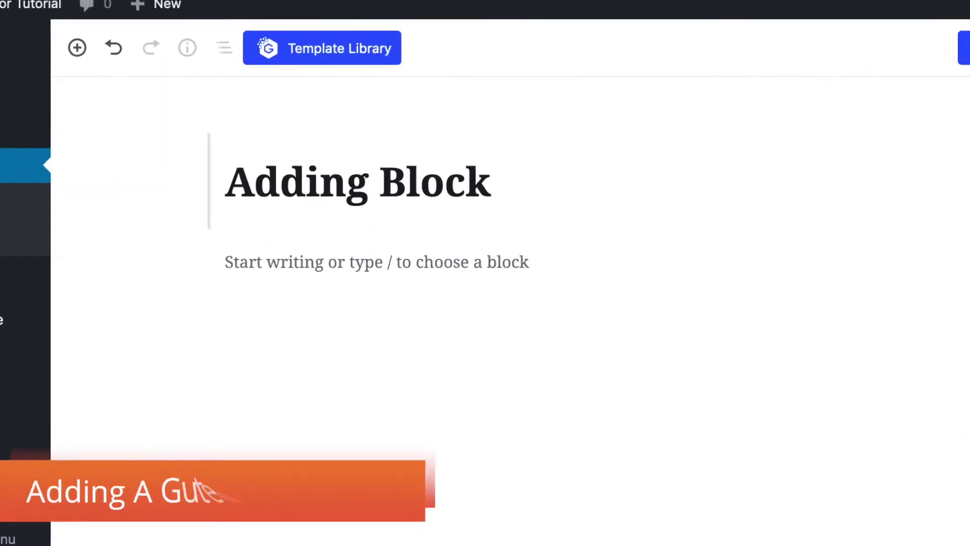
Step: Browse the template library's blocks and insert the white About block with the laptop image beside the text
{"action": "left_click", "coordinate": [429, 87]}
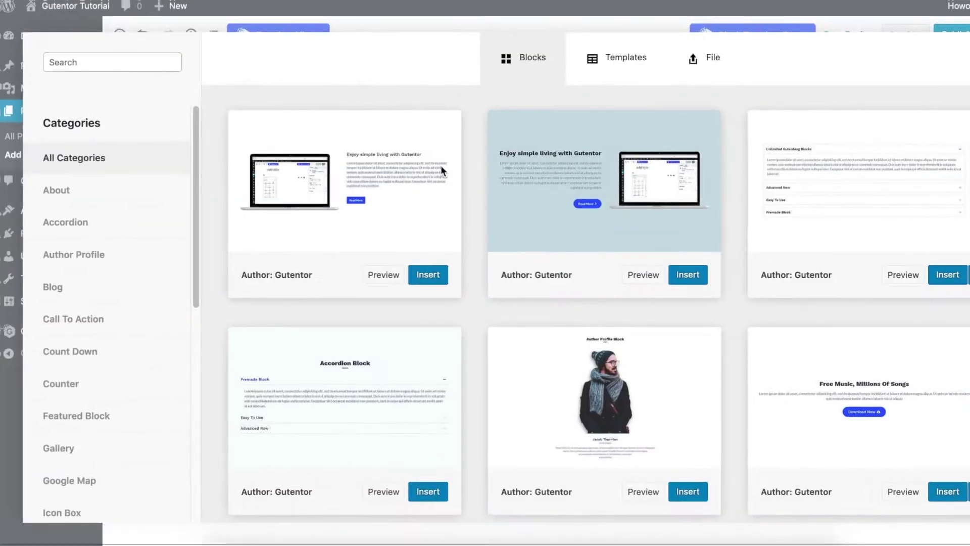
{"action": "scroll", "coordinate": [441, 168], "scroll_direction": "down", "scroll_amount": 15}
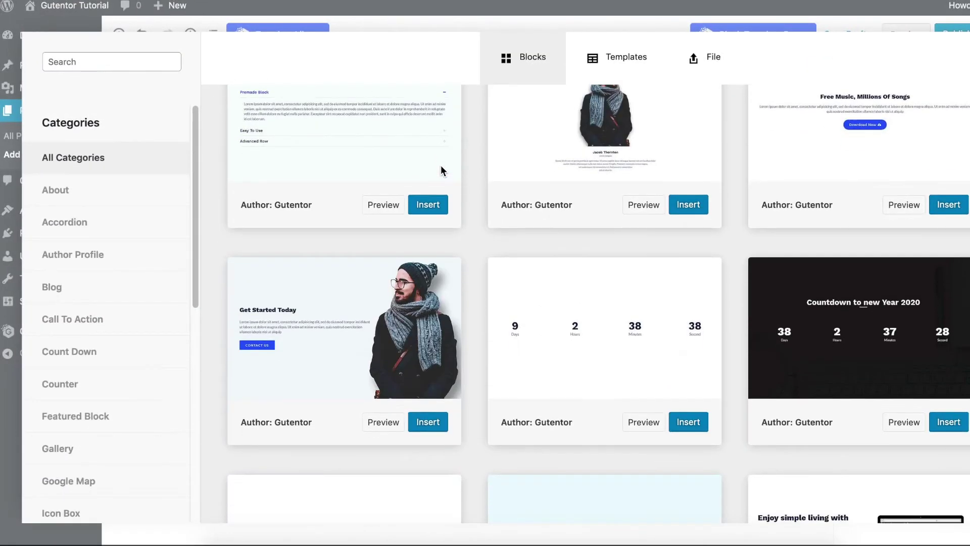
{"action": "scroll", "coordinate": [441, 169], "scroll_direction": "down", "scroll_amount": 6}
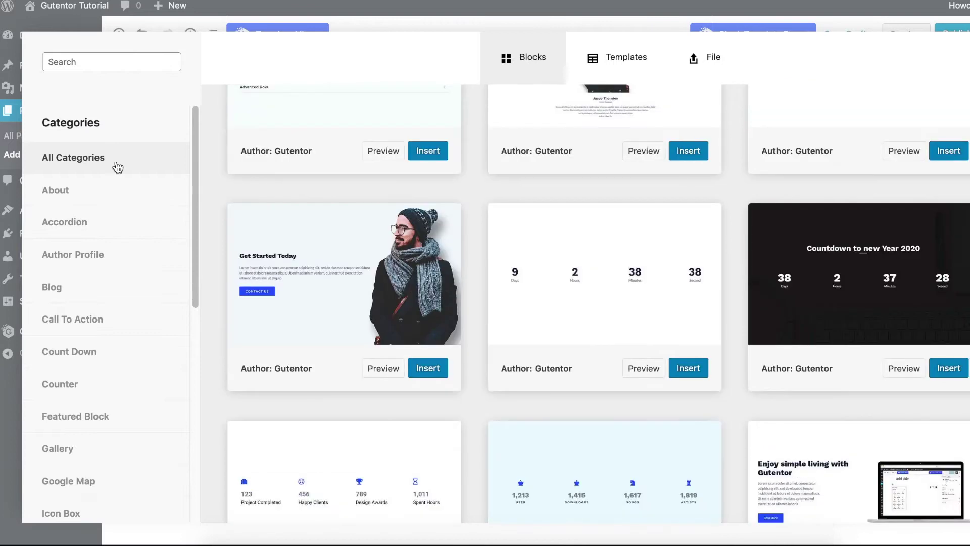
{"action": "scroll", "coordinate": [117, 167], "scroll_direction": "down", "scroll_amount": 7}
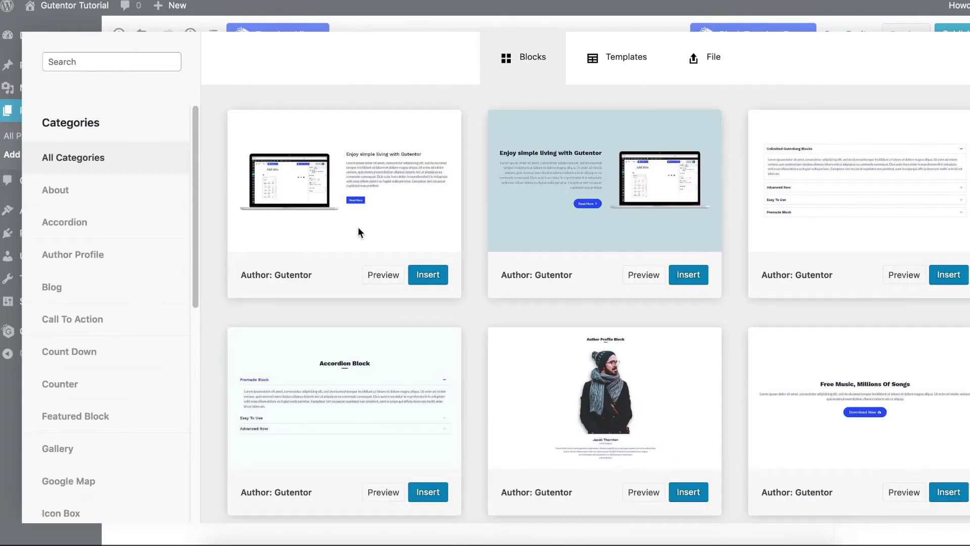
{"action": "left_click", "coordinate": [425, 276]}
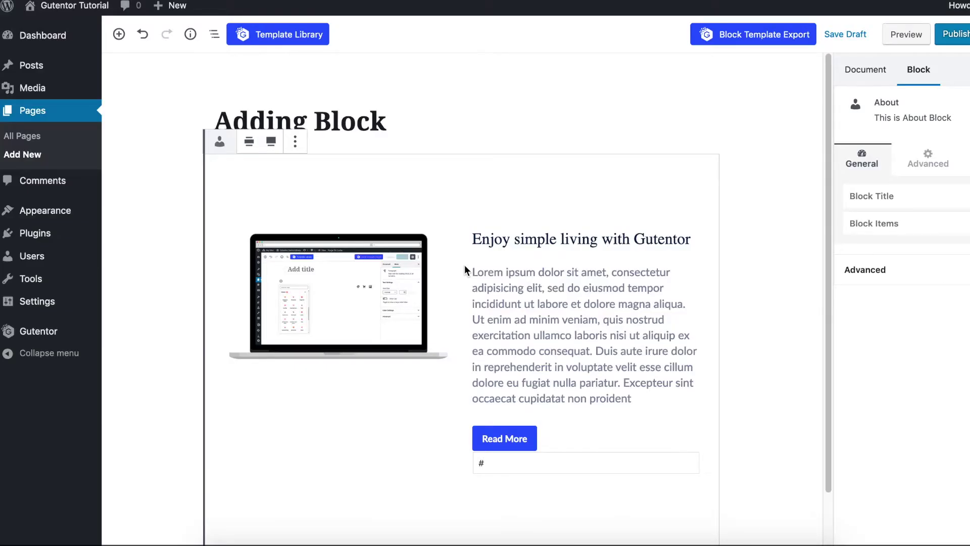
Step: Publish the page and open the live version in a new browser tab
{"action": "left_click", "coordinate": [951, 34]}
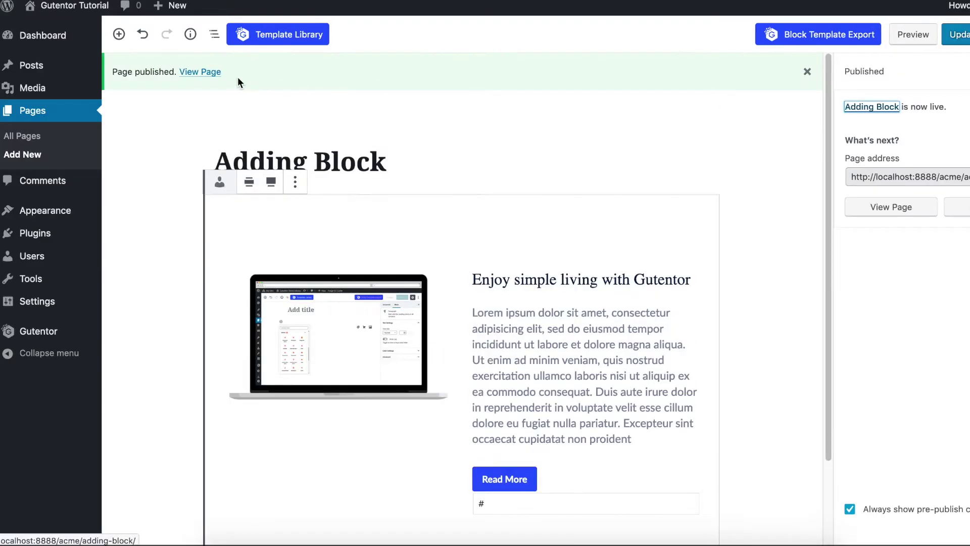
{"action": "right_click", "coordinate": [214, 75]}
{"action": "left_click", "coordinate": [278, 76]}
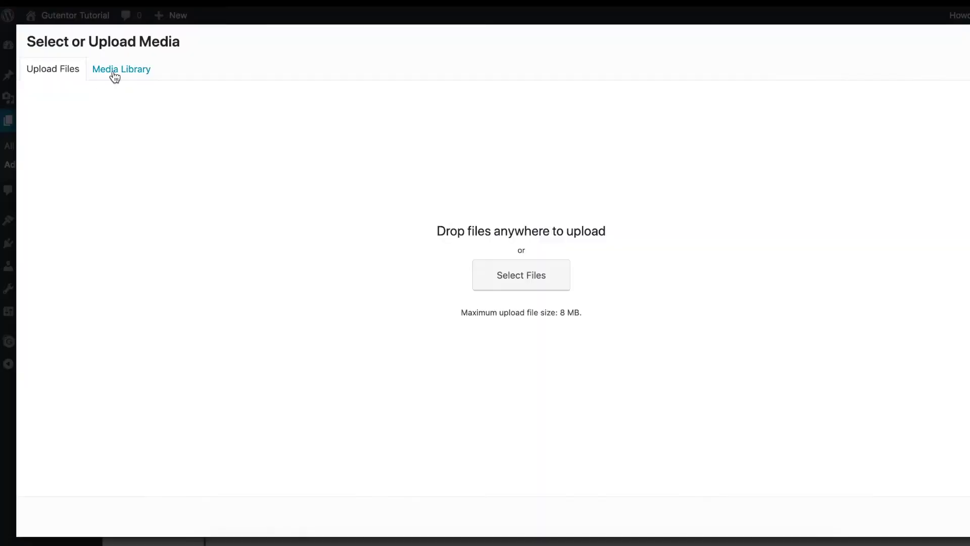
Step: Replace the About block's image with the businessman chart illustration from the media library, and change its heading to "Do want to grow your online business?"
{"action": "left_click", "coordinate": [112, 75]}
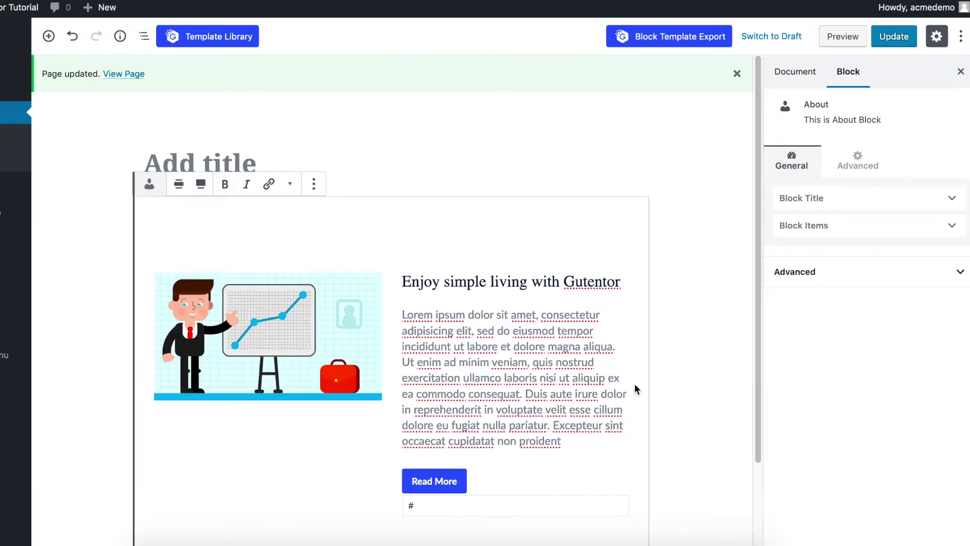
{"action": "triple_click", "coordinate": [510, 282]}
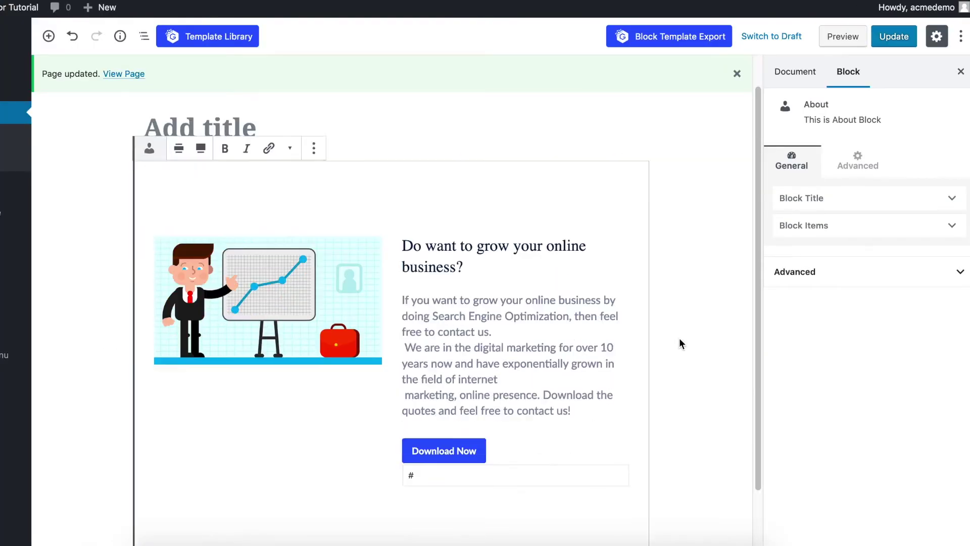
Step: Set the normal color of the About block's item title to green
{"action": "scroll", "coordinate": [680, 342], "scroll_direction": "down", "scroll_amount": 3}
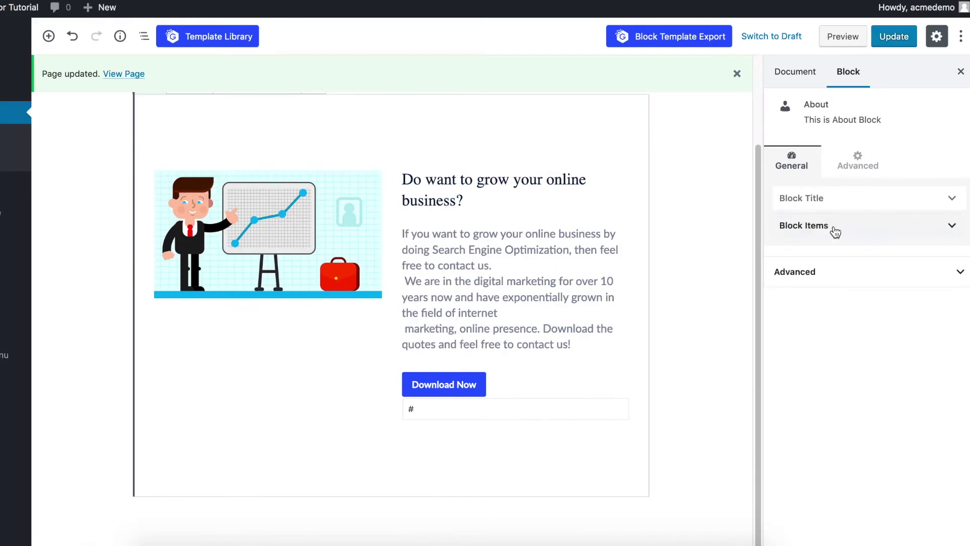
{"action": "left_click", "coordinate": [834, 225]}
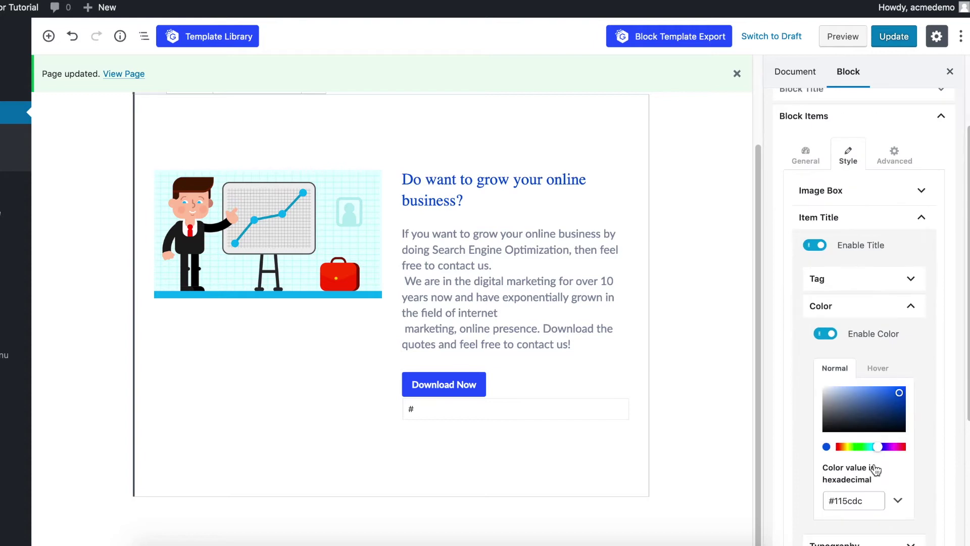
{"action": "left_click", "coordinate": [862, 447]}
{"action": "left_click_drag", "start_coordinate": [900, 420], "coordinate": [902, 399]}
{"action": "scroll", "coordinate": [877, 358], "scroll_direction": "down", "scroll_amount": 4}
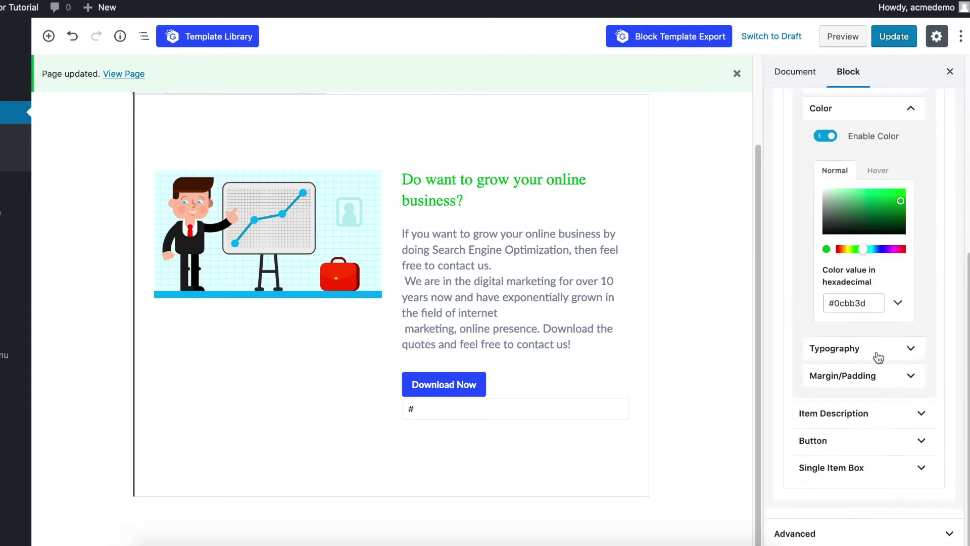
Step: Set the item title's font type to Google and choose the Titillium Web font
{"action": "left_click", "coordinate": [874, 349]}
{"action": "left_click", "coordinate": [864, 450]}
{"action": "left_click", "coordinate": [856, 285]}
{"action": "left_click", "coordinate": [862, 448]}
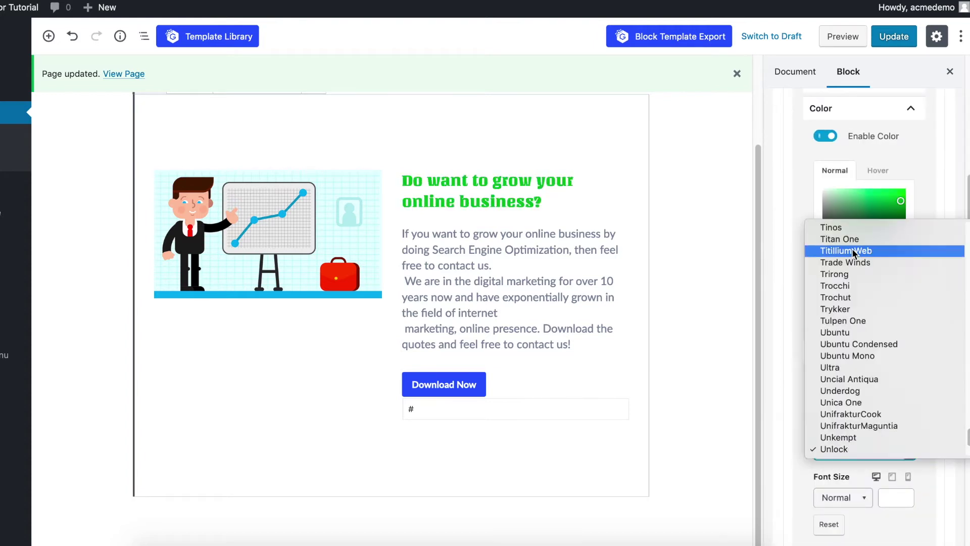
{"action": "left_click", "coordinate": [853, 251]}
Step: Adjust the item title's typography so its text is transformed to uppercase
{"action": "scroll", "coordinate": [867, 349], "scroll_direction": "down", "scroll_amount": 5}
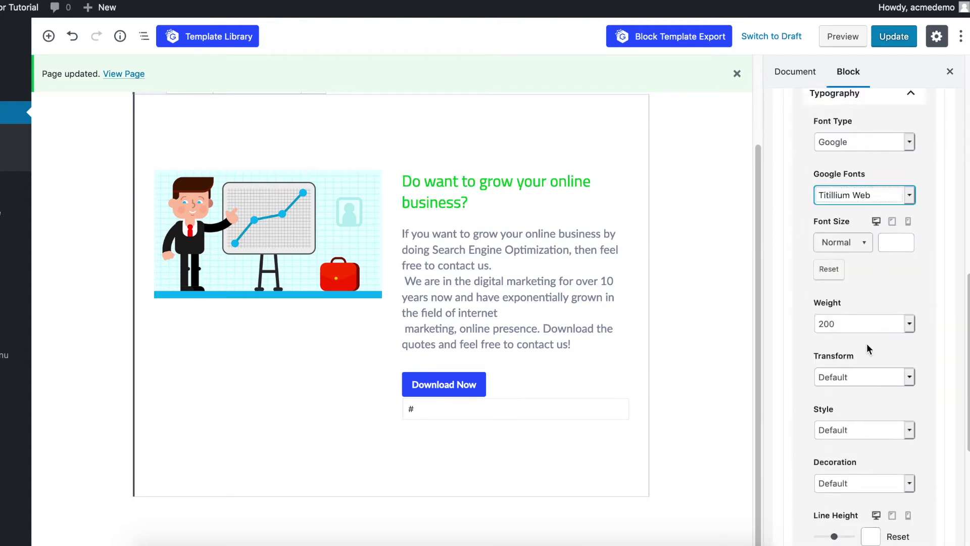
{"action": "left_click", "coordinate": [875, 316]}
{"action": "left_click", "coordinate": [919, 409]}
{"action": "left_click", "coordinate": [885, 366]}
{"action": "left_click", "coordinate": [881, 389]}
Step: Set the normal color of the About block's item description to near-black
{"action": "scroll", "coordinate": [882, 392], "scroll_direction": "down", "scroll_amount": 5}
{"action": "left_click", "coordinate": [864, 411]}
{"action": "scroll", "coordinate": [865, 410], "scroll_direction": "down", "scroll_amount": 3}
{"action": "left_click", "coordinate": [864, 348]}
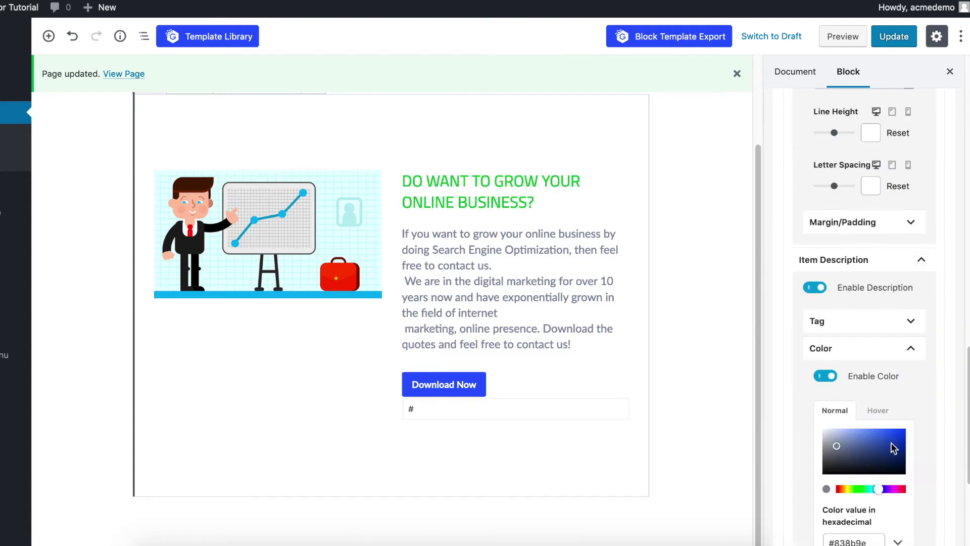
{"action": "left_click_drag", "start_coordinate": [892, 447], "coordinate": [905, 468]}
Step: Set the item description's font type to Google and choose the Kurale font
{"action": "scroll", "coordinate": [854, 435], "scroll_direction": "down", "scroll_amount": 4}
{"action": "left_click", "coordinate": [880, 375]}
{"action": "left_click", "coordinate": [859, 478]}
{"action": "left_click", "coordinate": [829, 310]}
Step: Set the normal background color of the "Download Now" button to bright green
{"action": "scroll", "coordinate": [890, 384], "scroll_direction": "down", "scroll_amount": 18}
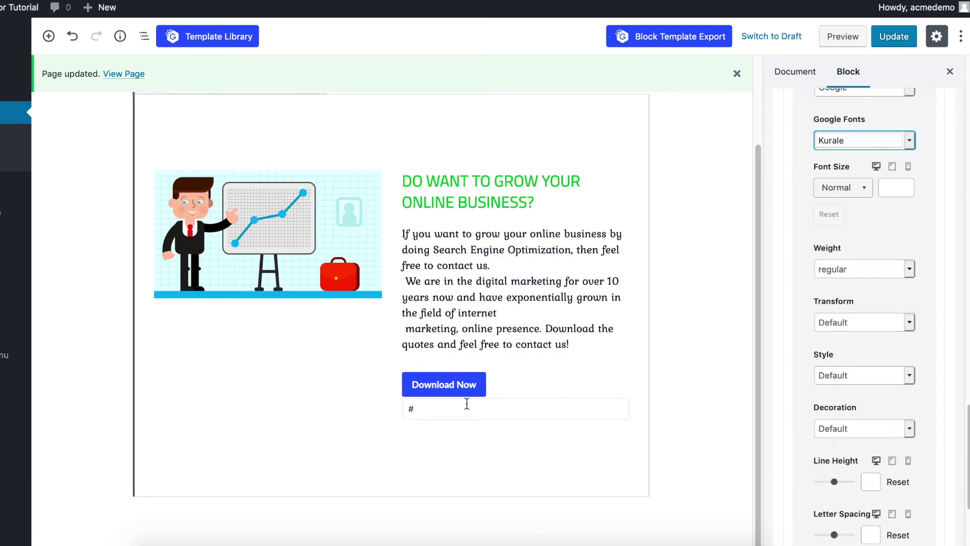
{"action": "left_click", "coordinate": [859, 239]}
{"action": "left_click_drag", "start_coordinate": [874, 398], "coordinate": [869, 399]}
{"action": "left_click", "coordinate": [901, 342]}
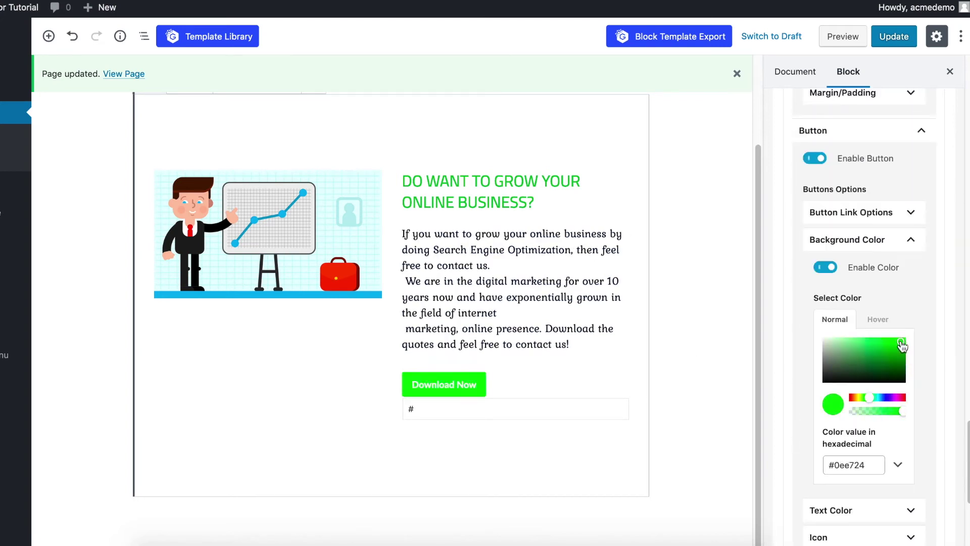
Step: Show the About block's own advanced settings and view the page in a new browser tab
{"action": "scroll", "coordinate": [884, 281], "scroll_direction": "up", "scroll_amount": 20}
{"action": "left_click", "coordinate": [858, 160]}
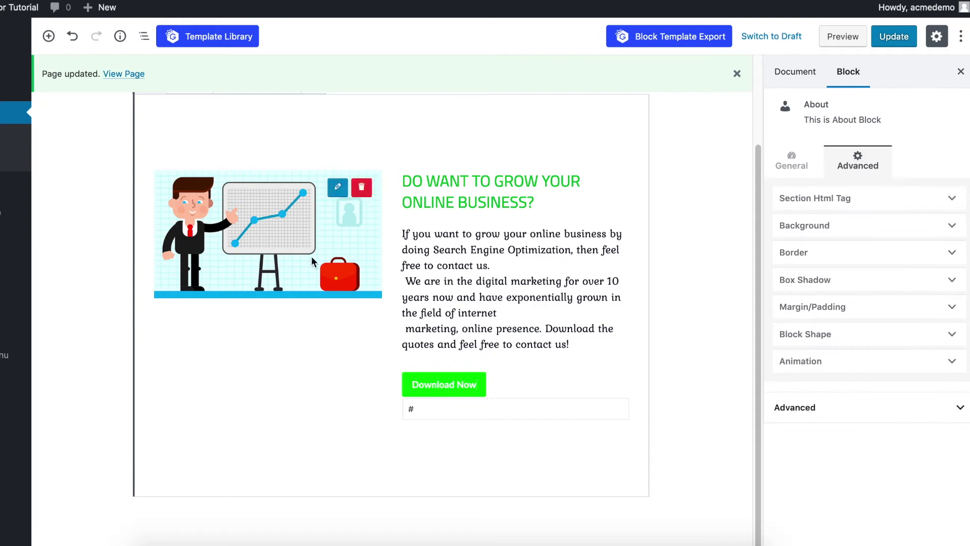
{"action": "right_click", "coordinate": [131, 74]}
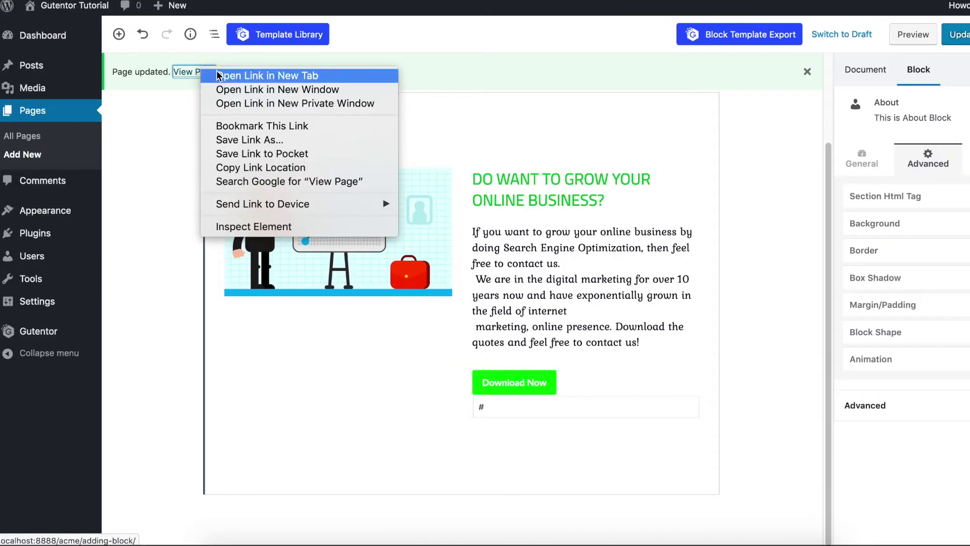
{"action": "left_click", "coordinate": [148, 76]}
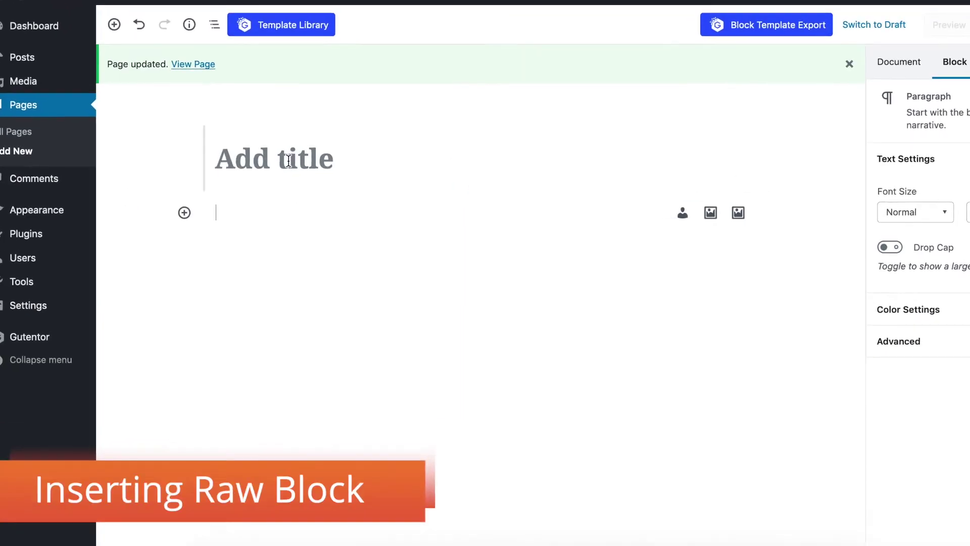
Step: Title the blank page "Adding Block" and clear the stray text "Add" from the paragraph below it
{"action": "type", "text": "Add"}
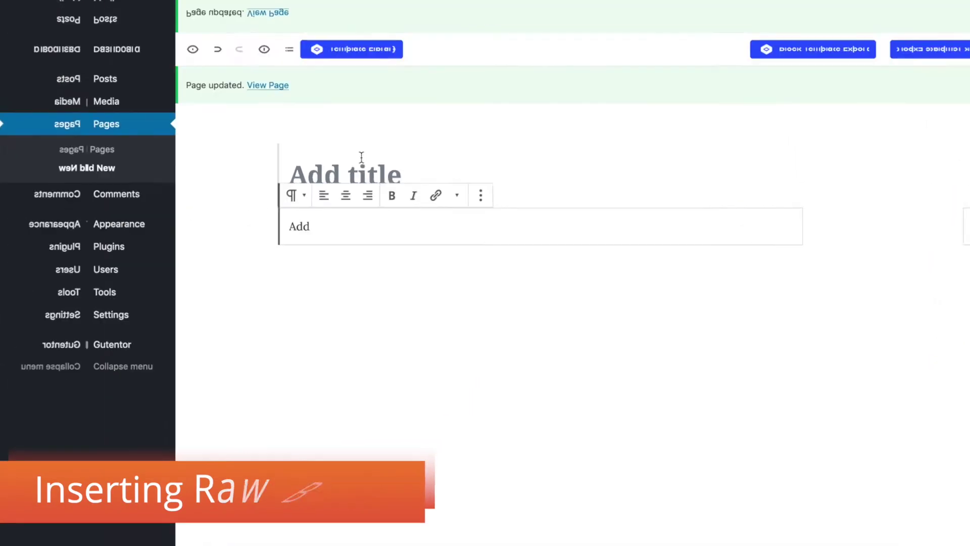
{"action": "left_click", "coordinate": [296, 150]}
{"action": "type", "text": "addin"}
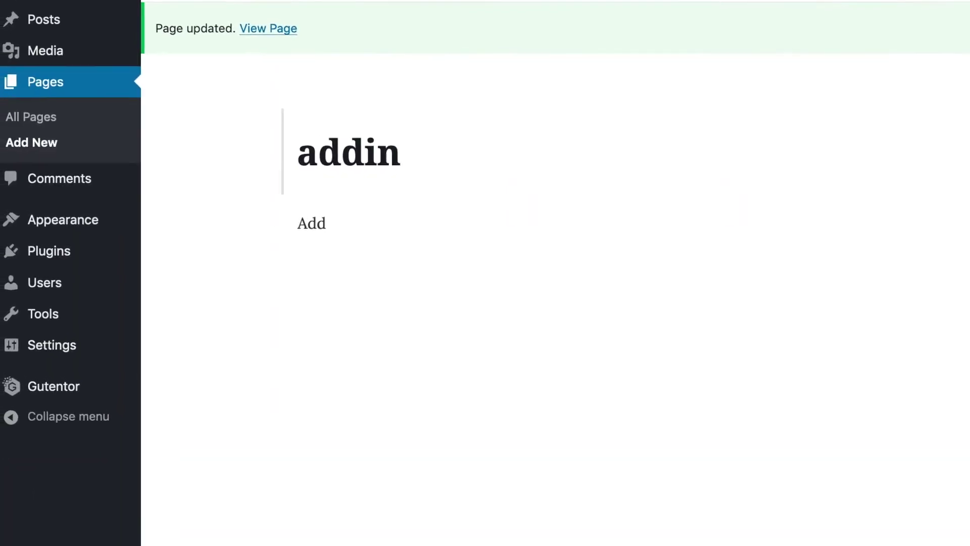
{"action": "key", "text": "BackSpace"}
{"action": "key", "text": "BackSpace"}
{"action": "key", "text": "BackSpace"}
{"action": "key", "text": "BackSpace"}
{"action": "key", "text": "BackSpace"}
{"action": "type", "text": "Addin"}
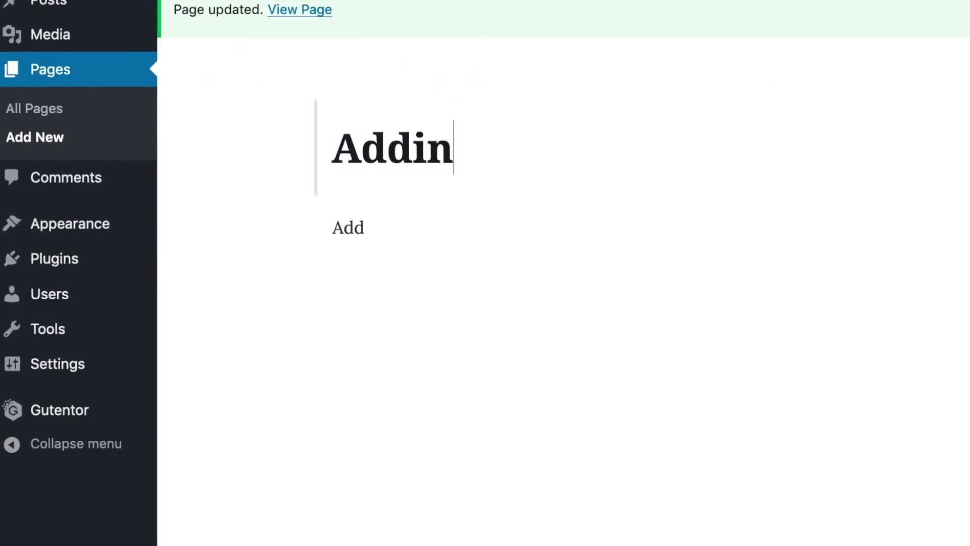
{"action": "type", "text": "g Block"}
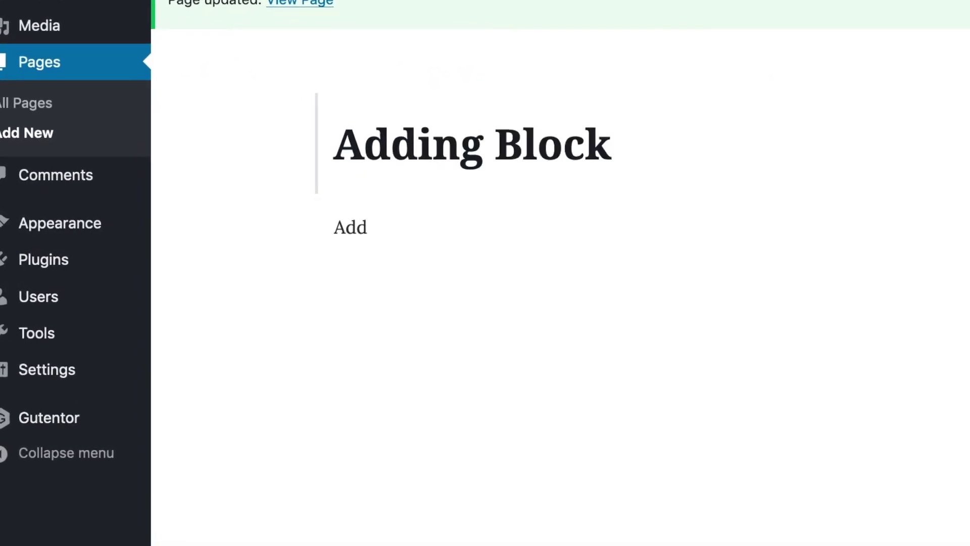
{"action": "left_click_drag", "start_coordinate": [371, 232], "coordinate": [310, 240]}
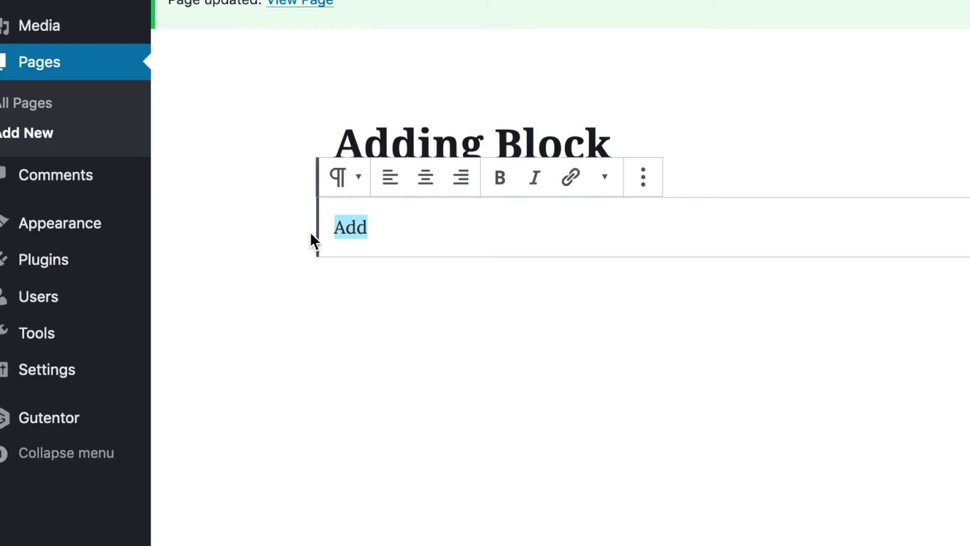
{"action": "key", "text": "BackSpace"}
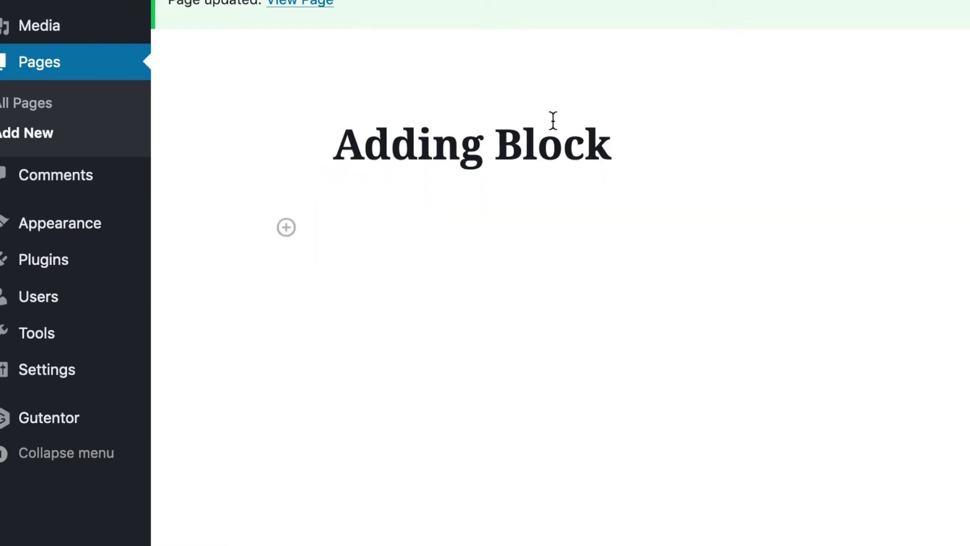
Step: Insert an Image Box block from the Gutentor category below the page title
{"action": "left_click", "coordinate": [286, 229]}
{"action": "scroll", "coordinate": [364, 266], "scroll_direction": "down", "scroll_amount": 5}
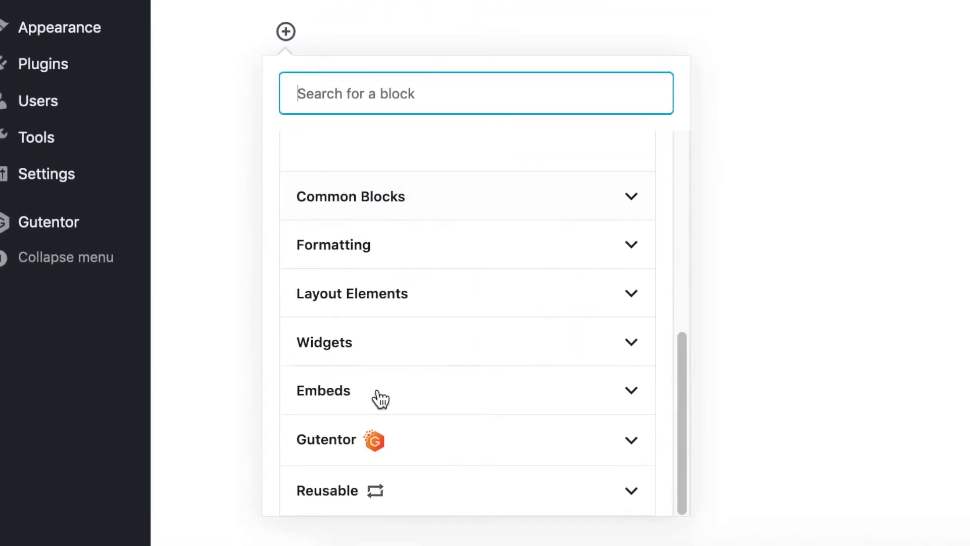
{"action": "left_click", "coordinate": [373, 441]}
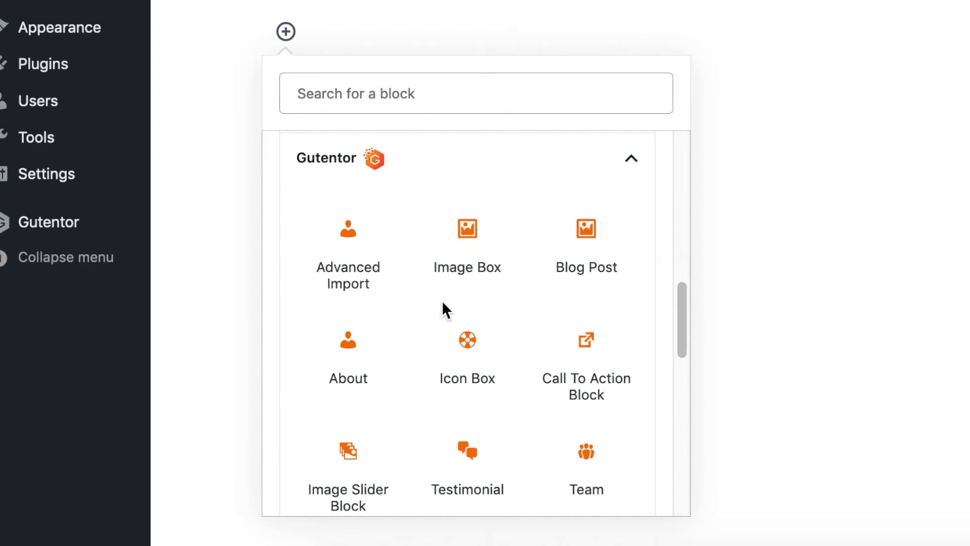
{"action": "left_click", "coordinate": [463, 255]}
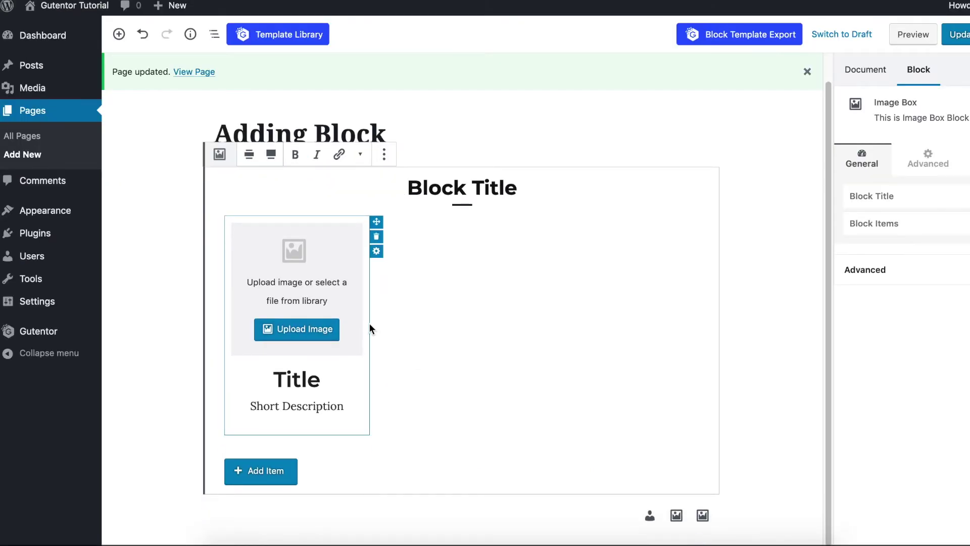
Step: Add two more items to the Image Box and fill the image slots with the seated man photo from the media library
{"action": "left_click", "coordinate": [278, 477]}
{"action": "left_click", "coordinate": [278, 477]}
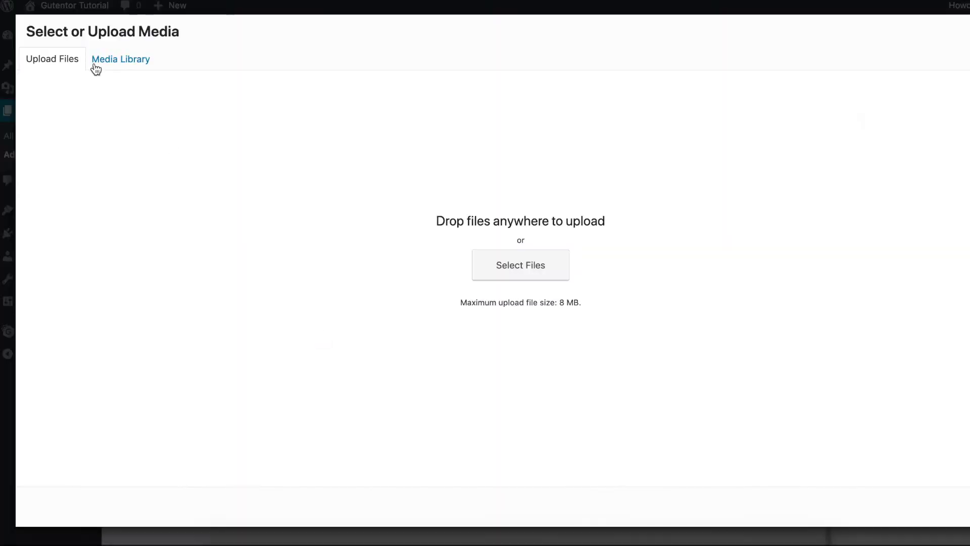
{"action": "left_click", "coordinate": [93, 67]}
{"action": "left_click", "coordinate": [171, 155]}
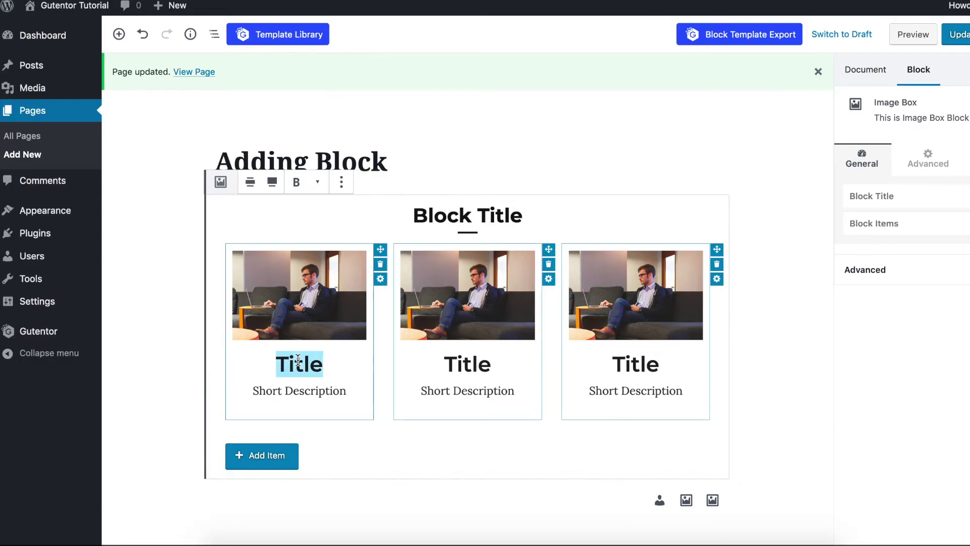
Step: Title the three Image Box items "Title One", "Title Two" and "Title Three"
{"action": "type", "text": "Title One"}
{"action": "left_click", "coordinate": [485, 364]}
{"action": "type", "text": "One"}
{"action": "left_click", "coordinate": [653, 364]}
{"action": "key", "text": "BackSpace"}
{"action": "key", "text": "BackSpace"}
{"action": "key", "text": "BackSpace"}
{"action": "type", "text": "tle"}
{"action": "triple_click", "coordinate": [468, 364]}
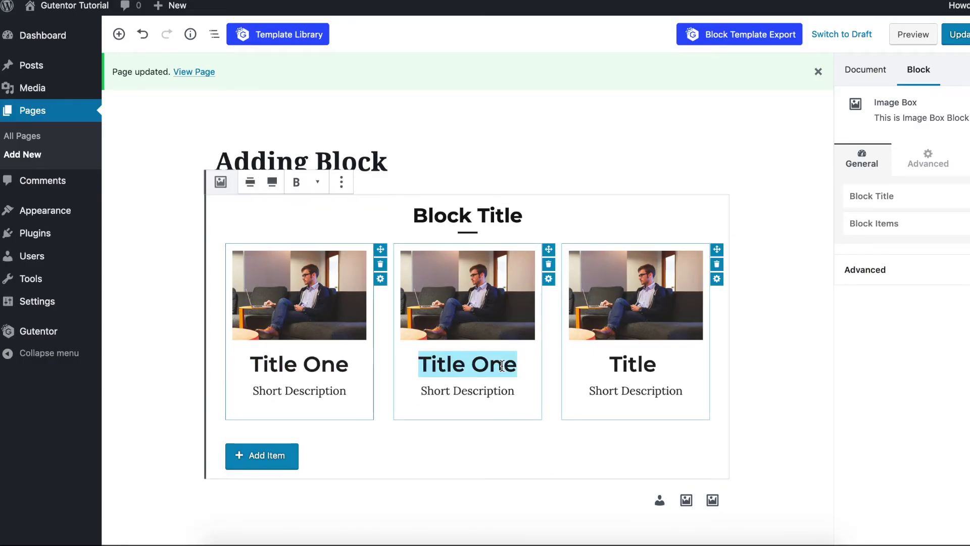
{"action": "type", "text": "Tit"}
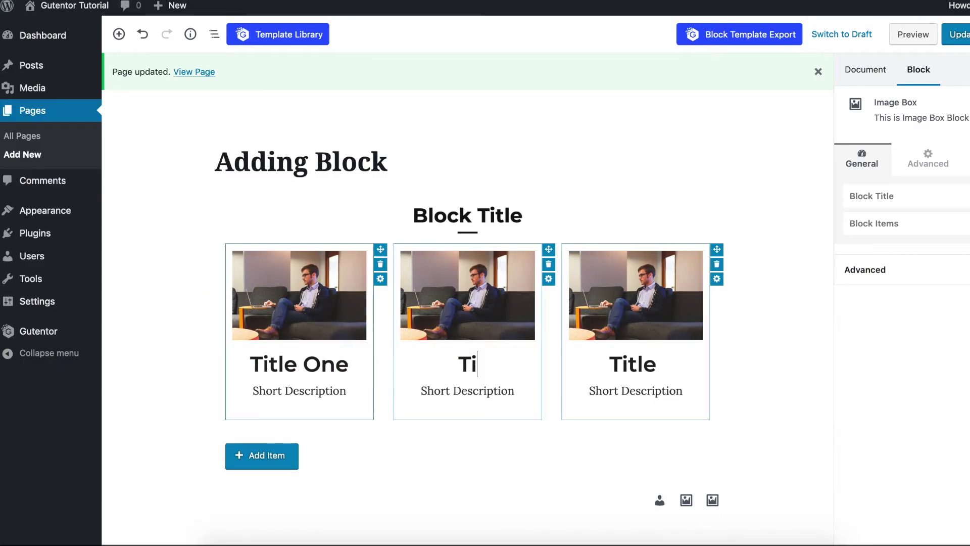
{"action": "type", "text": "tle Two"}
{"action": "double_click", "coordinate": [628, 364]}
{"action": "type", "text": "Title Three"}
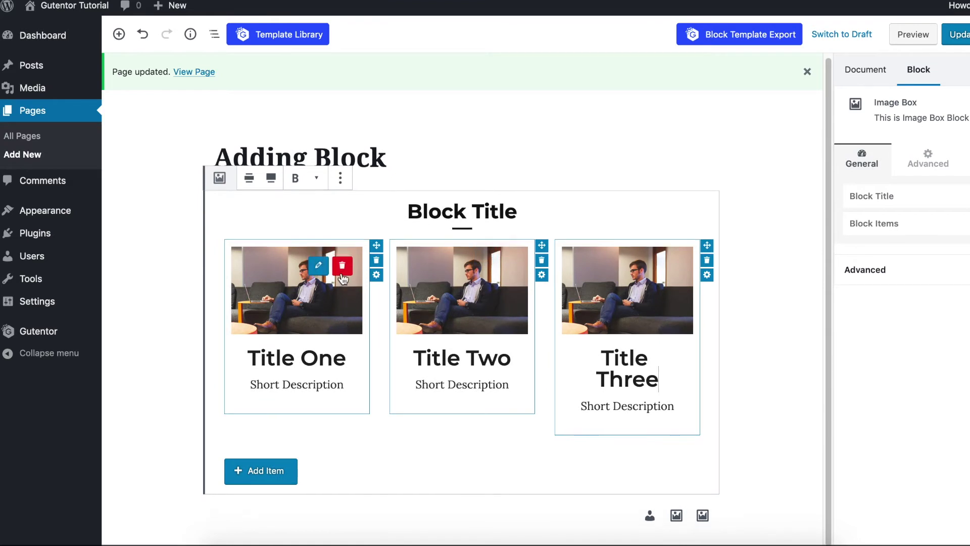
Step: Move the first Image Box item after the second and retitle the first two items in order as "Title One" and "Title Two"
{"action": "left_click_drag", "start_coordinate": [374, 246], "coordinate": [516, 241]}
{"action": "triple_click", "coordinate": [491, 354]}
{"action": "type", "text": "Title Two"}
{"action": "triple_click", "coordinate": [325, 360]}
{"action": "type", "text": "Title One"}
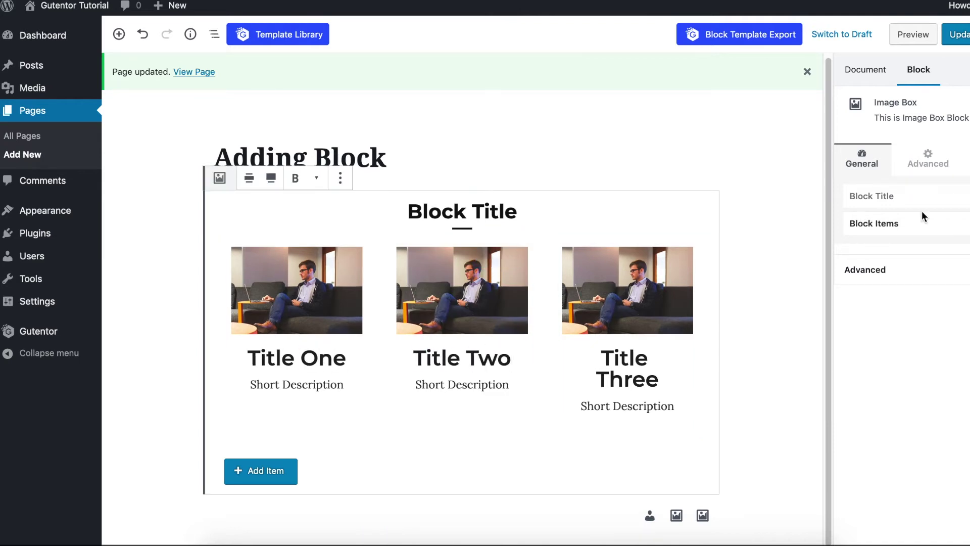
Step: Set the Image Box item titles' color to #009cf6 and their font to the Google font Lato
{"action": "left_click", "coordinate": [923, 220]}
{"action": "scroll", "coordinate": [923, 219], "scroll_direction": "down", "scroll_amount": 2}
{"action": "left_click", "coordinate": [918, 189]}
{"action": "left_click", "coordinate": [925, 251]}
{"action": "left_click", "coordinate": [963, 341]}
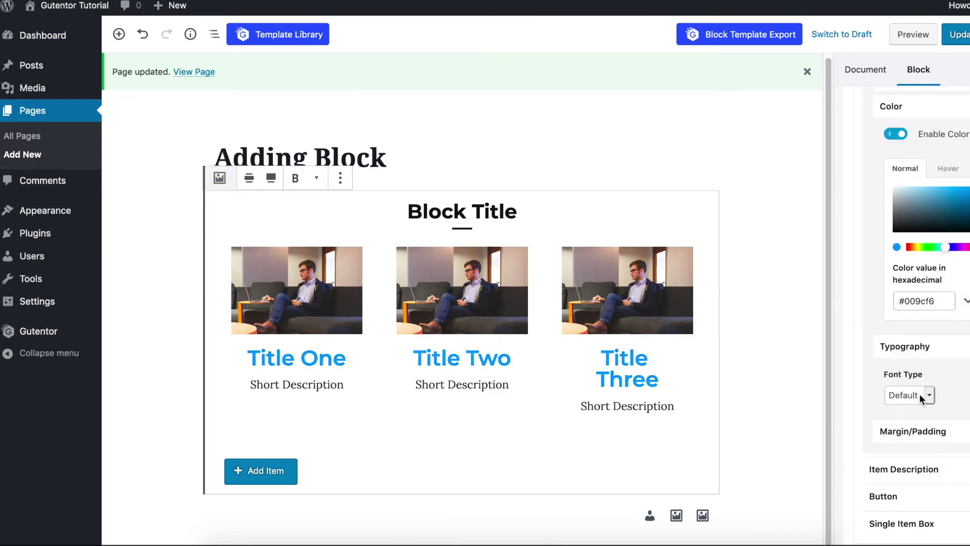
{"action": "left_click", "coordinate": [925, 449]}
{"action": "left_click", "coordinate": [902, 429]}
Step: View the live page to check the restyled Image Box titles
{"action": "right_click", "coordinate": [194, 72]}
{"action": "key", "text": "Escape"}
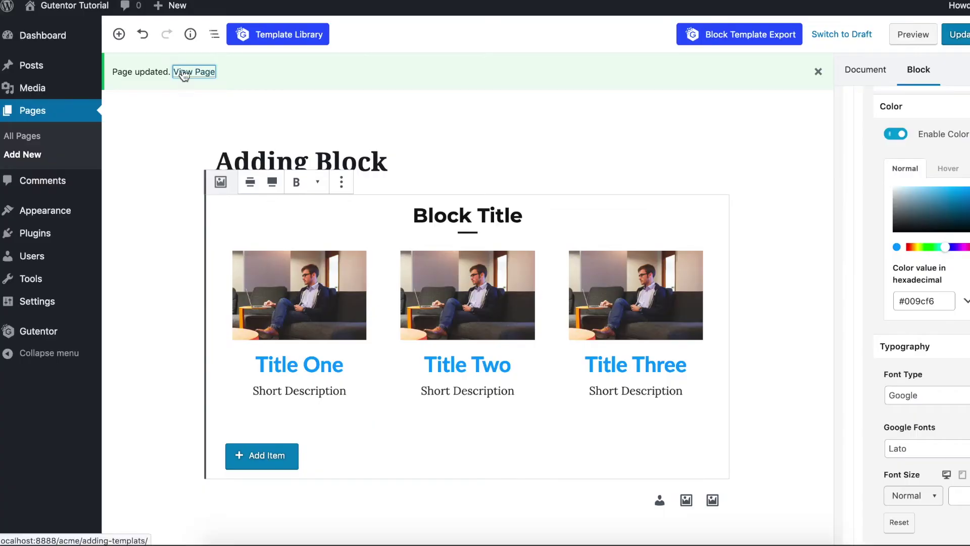
{"action": "left_click", "coordinate": [185, 72]}
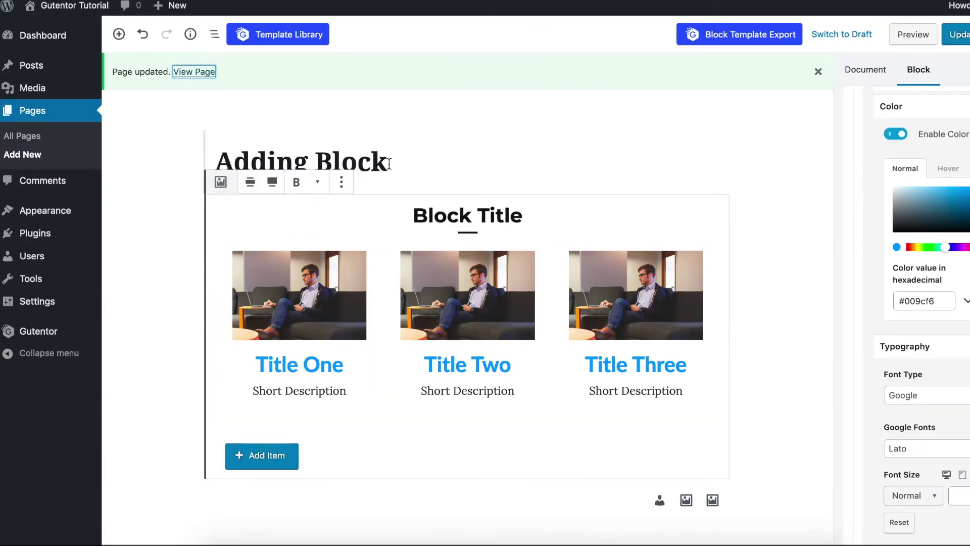
Step: Disable the Image Box's block title and set all three item descriptions to "Description goes here."
{"action": "left_click", "coordinate": [478, 232]}
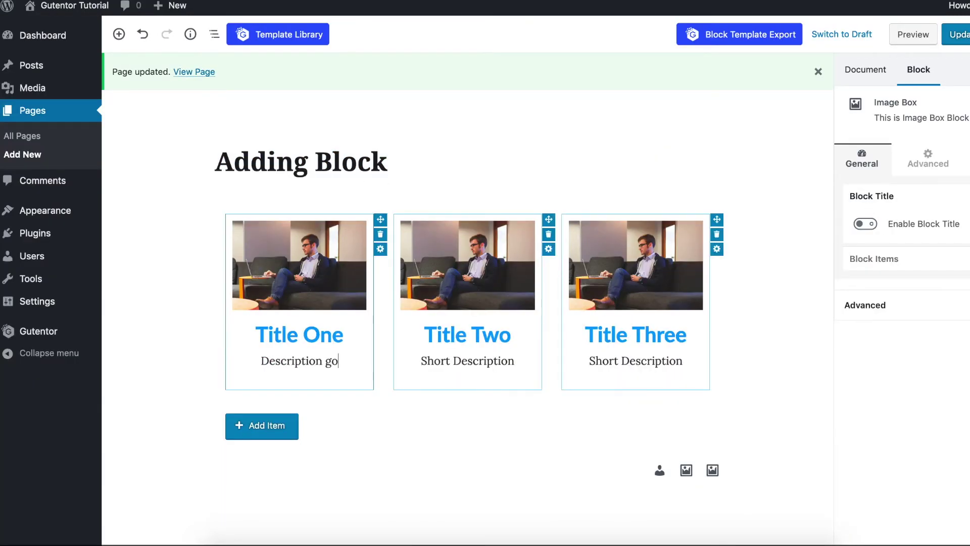
{"action": "type", "text": "es here."}
{"action": "key", "text": "super+a"}
{"action": "key", "text": "super+c"}
{"action": "triple_click", "coordinate": [424, 362]}
{"action": "key", "text": "super+v"}
{"action": "triple_click", "coordinate": [598, 359]}
{"action": "key", "text": "super+v"}
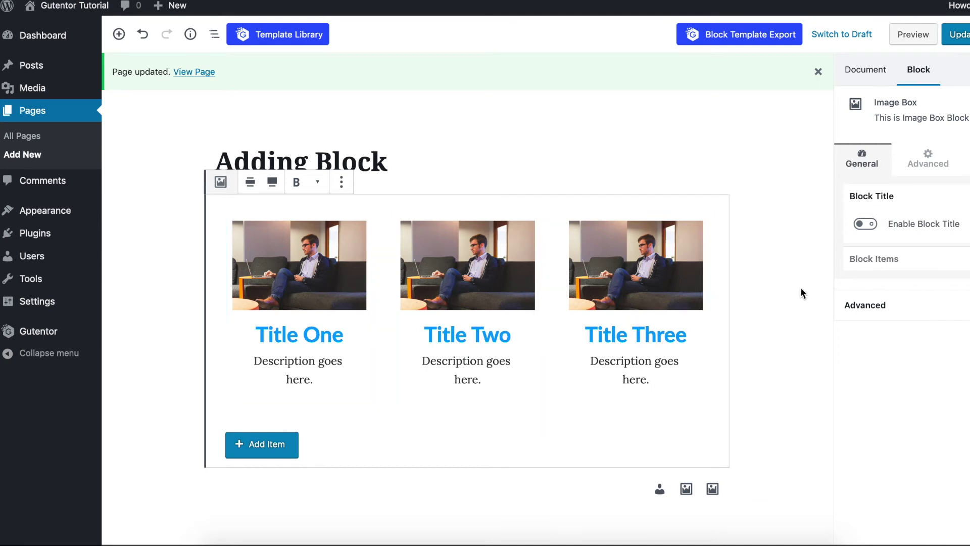
Step: Update the Adding Block page and view it in a new browser tab
{"action": "left_click", "coordinate": [962, 43]}
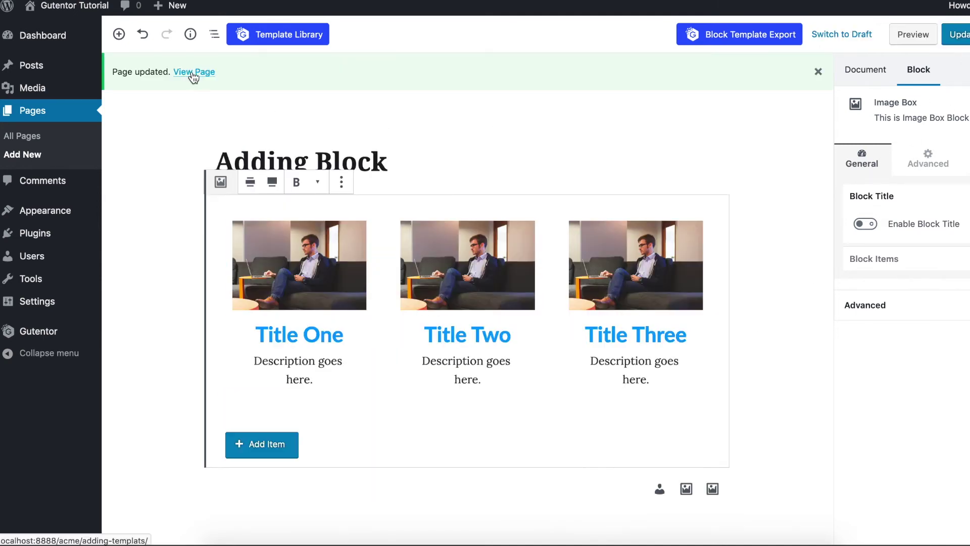
{"action": "right_click", "coordinate": [189, 76]}
{"action": "left_click", "coordinate": [206, 71]}
{"action": "key", "text": "ctrl+Tab"}
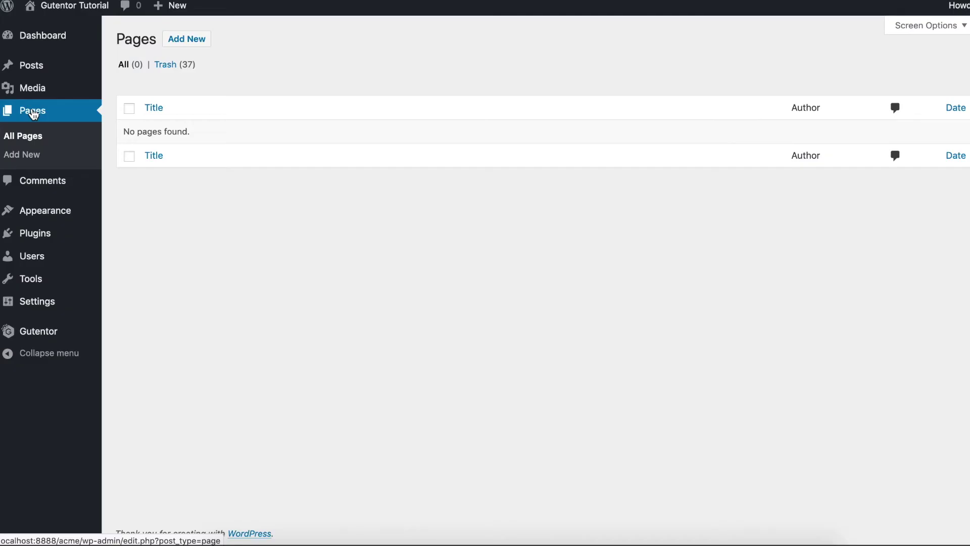
Step: Add a page titled "Adding Templats" and insert the Multipurpose template with the "Grow Your Business" hero from the template library
{"action": "left_click", "coordinate": [186, 39]}
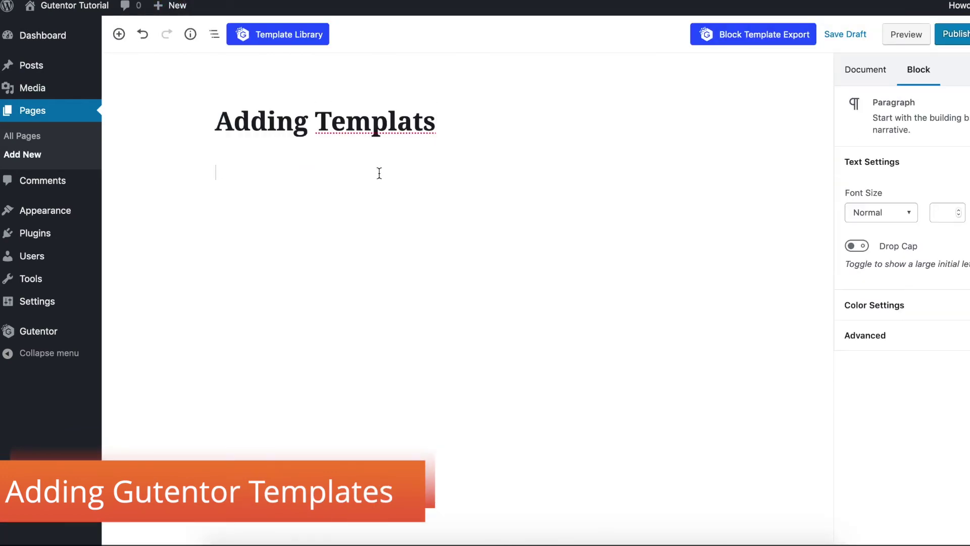
{"action": "left_click", "coordinate": [302, 36]}
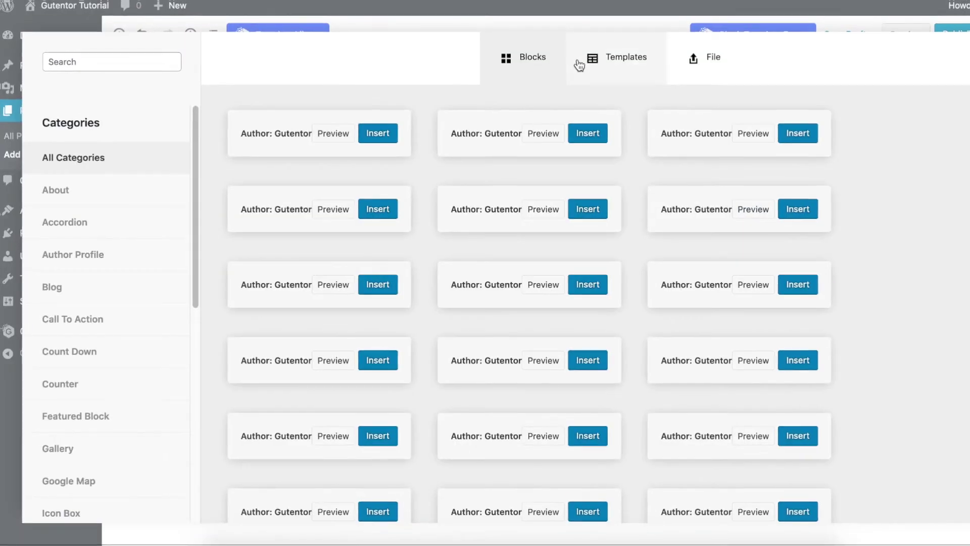
{"action": "left_click", "coordinate": [581, 64]}
{"action": "left_click", "coordinate": [605, 64]}
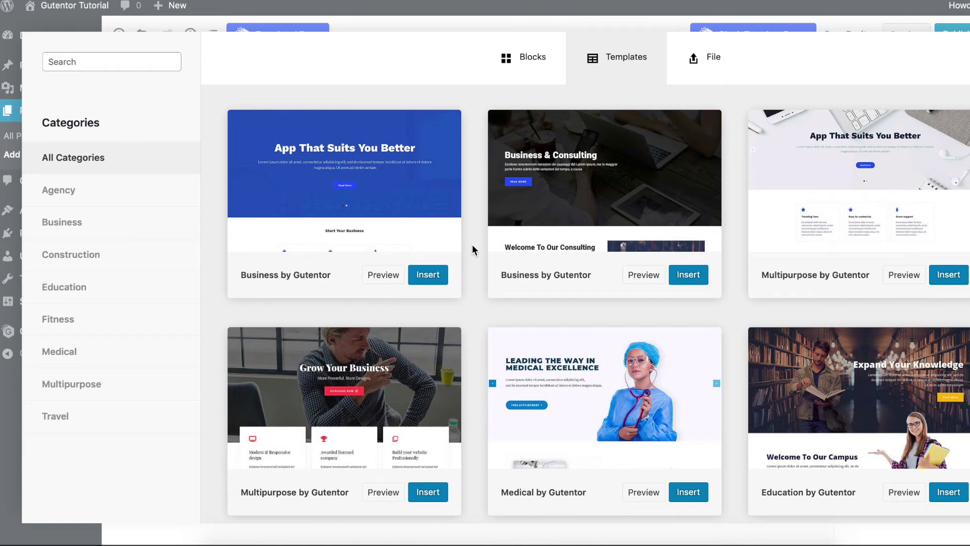
{"action": "scroll", "coordinate": [474, 249], "scroll_direction": "down", "scroll_amount": 5}
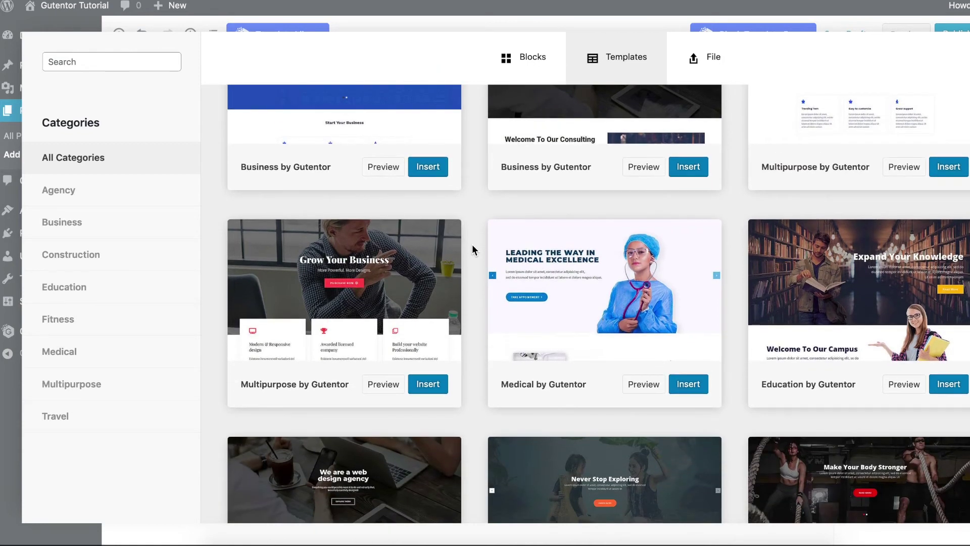
{"action": "scroll", "coordinate": [472, 249], "scroll_direction": "up", "scroll_amount": 2}
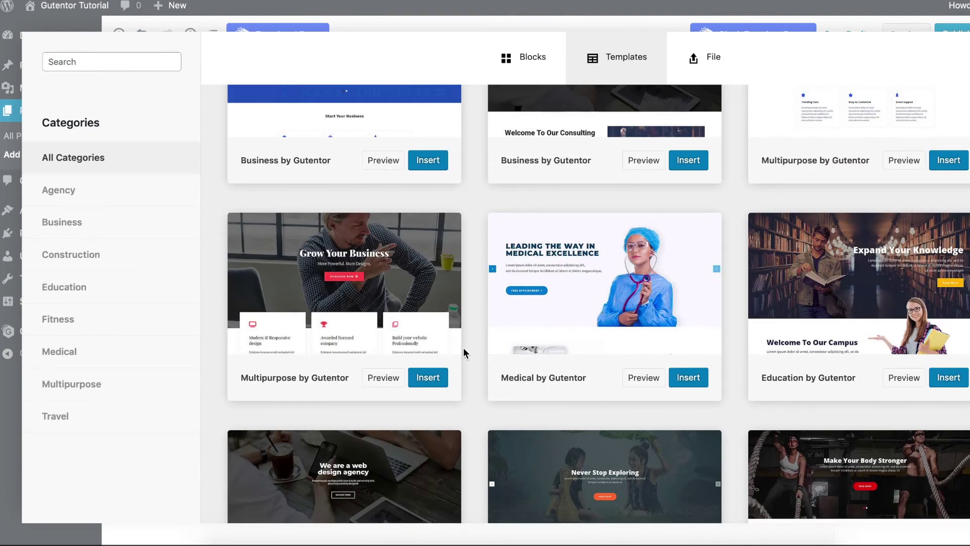
{"action": "left_click", "coordinate": [428, 383]}
Step: Set the page template to Gutentor Full Width, then publish and view the page
{"action": "left_click", "coordinate": [861, 76]}
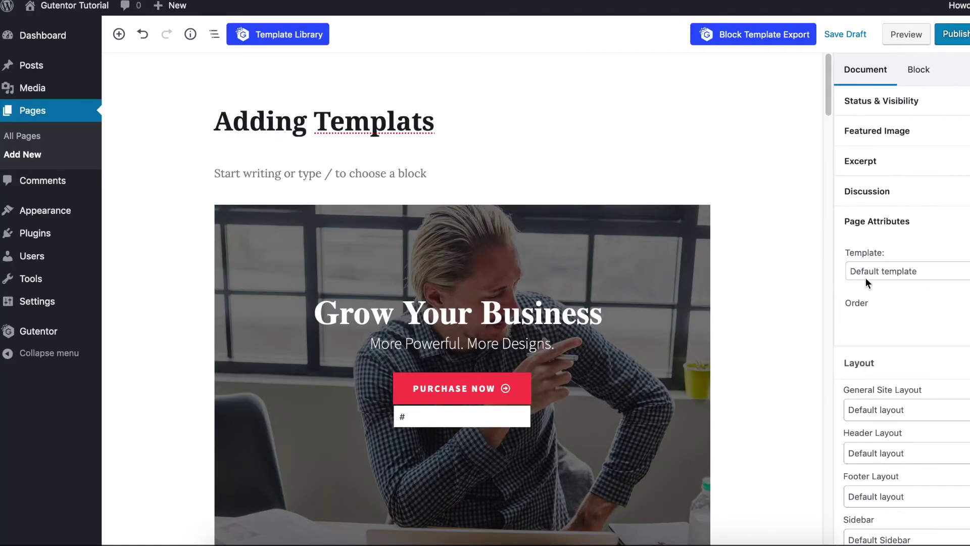
{"action": "left_click", "coordinate": [876, 266]}
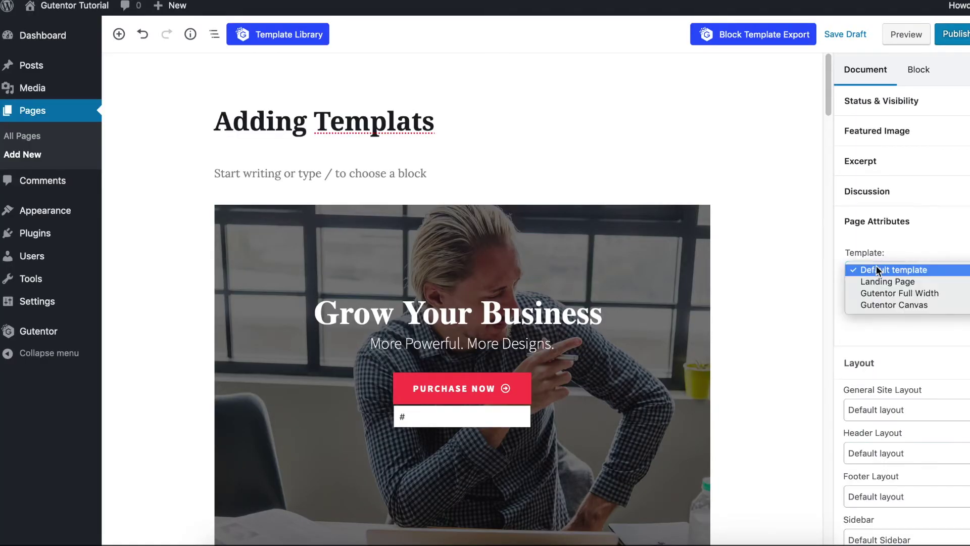
{"action": "left_click", "coordinate": [904, 294]}
{"action": "left_click", "coordinate": [952, 34]}
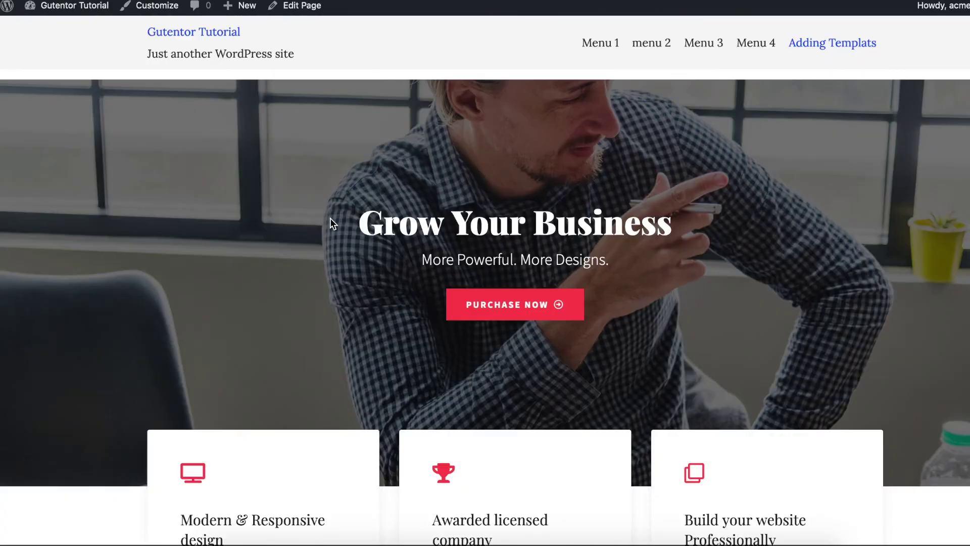
{"action": "scroll", "coordinate": [330, 218], "scroll_direction": "down", "scroll_amount": 15}
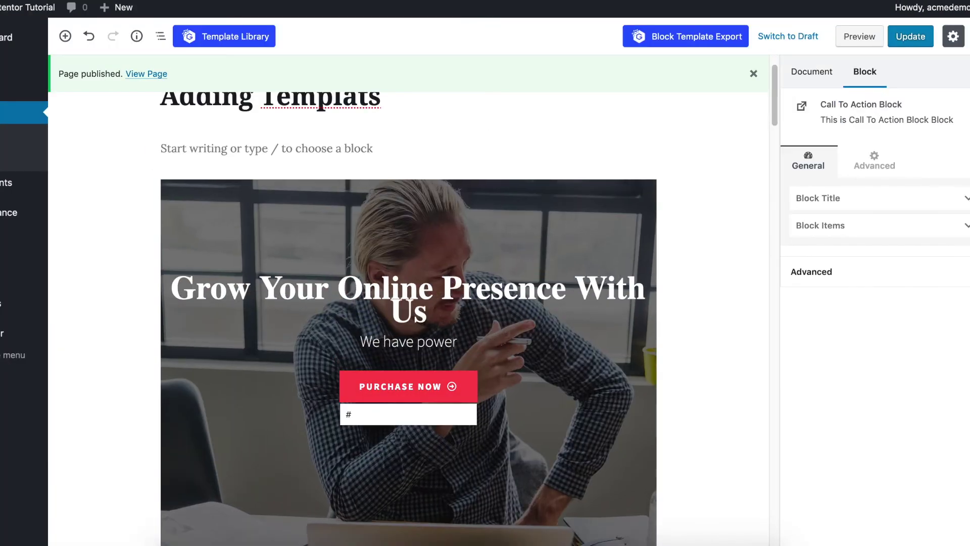
Step: Change the hero heading to "Grow Your Online Presence" and write a description about a certified digital marketing company with 15+ years of online experience
{"action": "type", "text": "e are certified digital marketing company with 15+ year"}
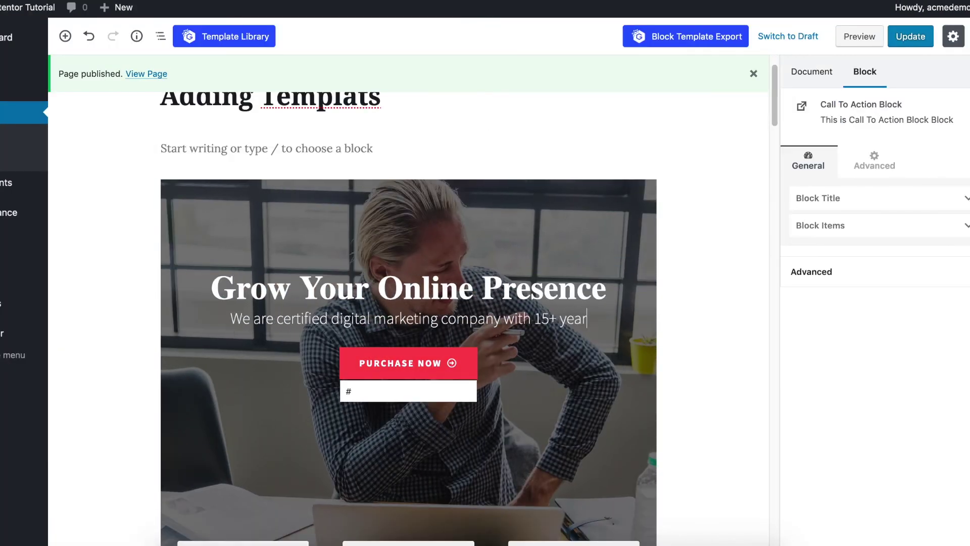
{"action": "type", "text": "s on online experience. If you want to grow your online business the feel freeto contact us. Download our quotes for FREE."}
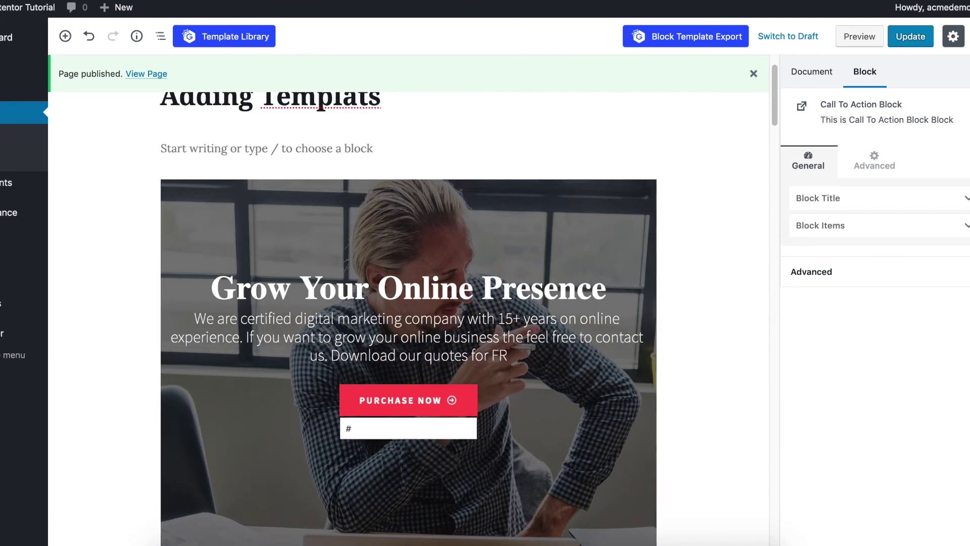
Step: Relabel the hero button "DOWNLOAD NOE" and give it a download icon
{"action": "triple_click", "coordinate": [400, 400]}
{"action": "type", "text": "DOWNLOAD NOW"}
{"action": "left_click", "coordinate": [452, 401]}
{"action": "type", "text": "downl"}
{"action": "left_click", "coordinate": [566, 387]}
Step: Title the first icon box "Web Design and Development" and the second "SEO and PPC" with an AD icon
{"action": "scroll", "coordinate": [408, 303], "scroll_direction": "down", "scroll_amount": 6}
{"action": "type", "text": "Web Design and Development"}
{"action": "left_click", "coordinate": [386, 196]}
{"action": "type", "text": "ads"}
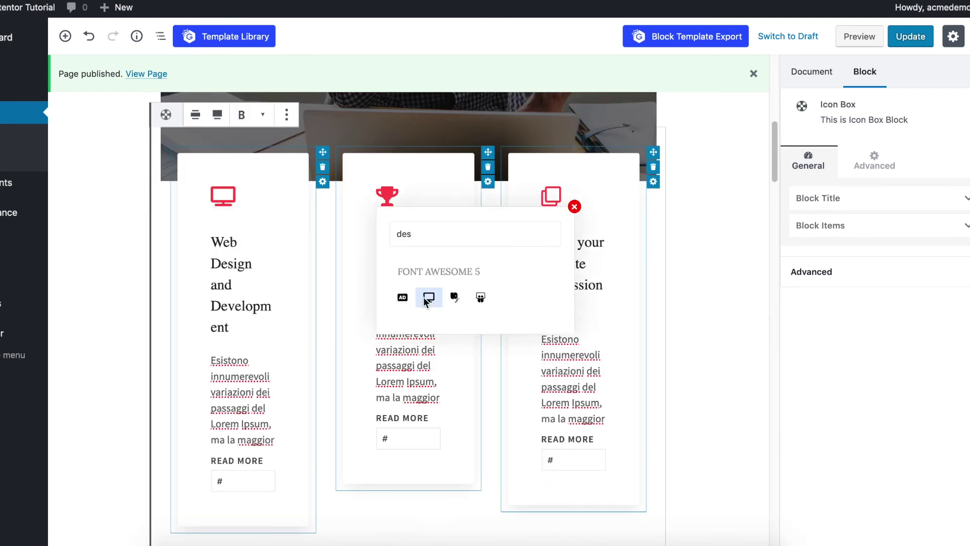
{"action": "left_click", "coordinate": [428, 300]}
{"action": "triple_click", "coordinate": [402, 263]}
{"action": "type", "text": "SEO and PPC"}
Step: Give the third icon box an open book icon and the title "Copywriting and Content Development"
{"action": "left_click", "coordinate": [551, 196]}
{"action": "type", "text": "Copywriting and Content Sup"}
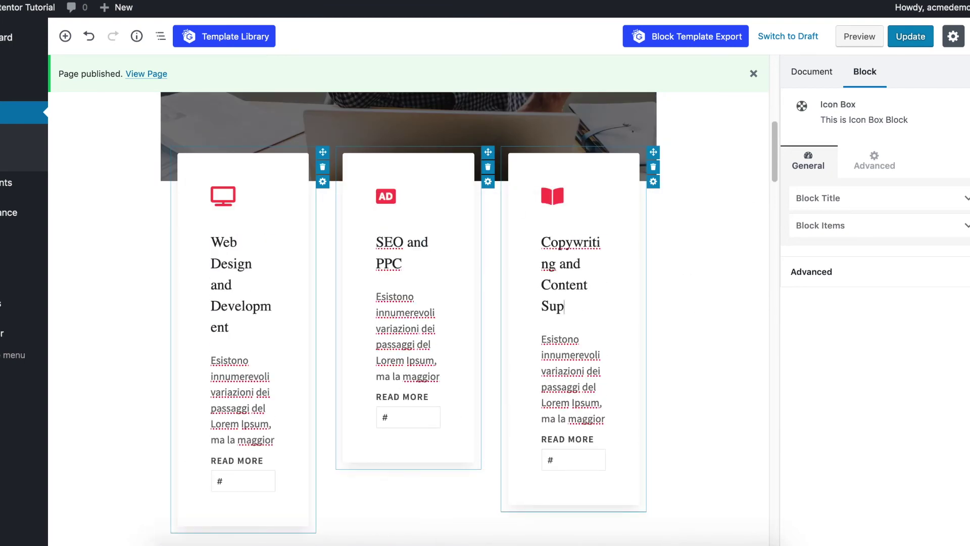
{"action": "key", "text": "BackSpace"}
{"action": "key", "text": "BackSpace"}
{"action": "key", "text": "BackSpace"}
{"action": "type", "text": "Development"}
Step: Set the team section's heading to "We are the team of creative and Dynamic People" and replace its description with the Search Engine Optimization pitch
{"action": "type", "text": "We ar"}
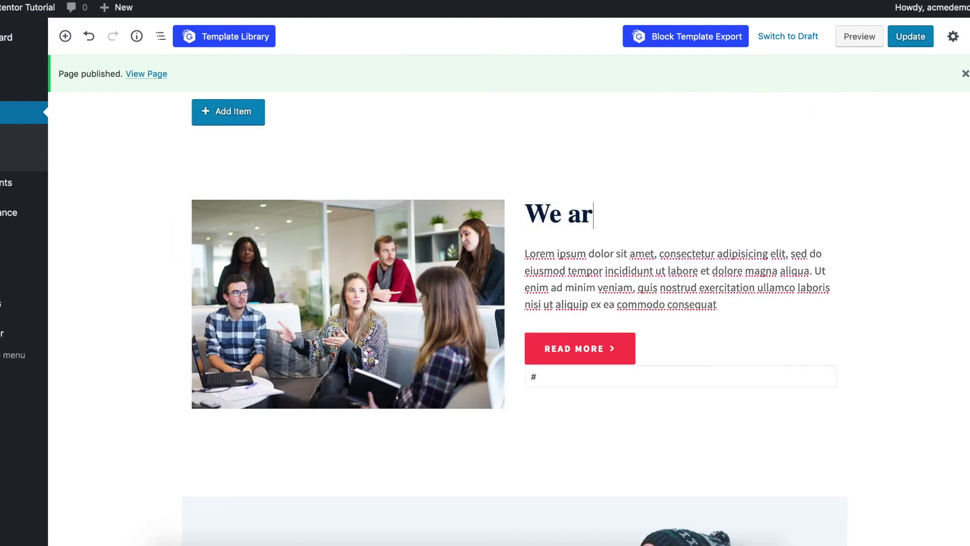
{"action": "type", "text": "e the team of creative and Dynamic People"}
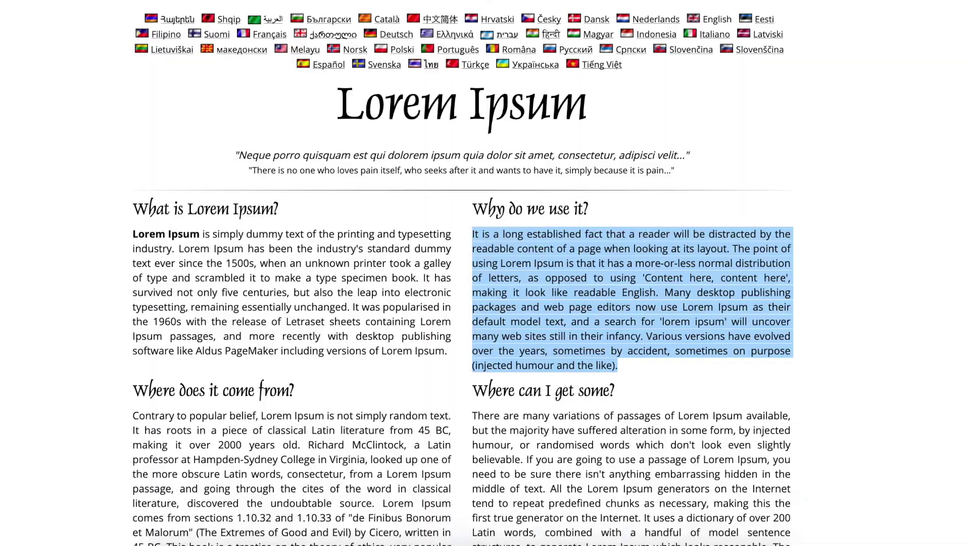
{"action": "key", "text": "super+v"}
Step: Relabel the team section's button "SET COFFEE MEET" and give it a coffee cup icon
{"action": "triple_click", "coordinate": [574, 349]}
{"action": "type", "text": "SET COFFEE MEET"}
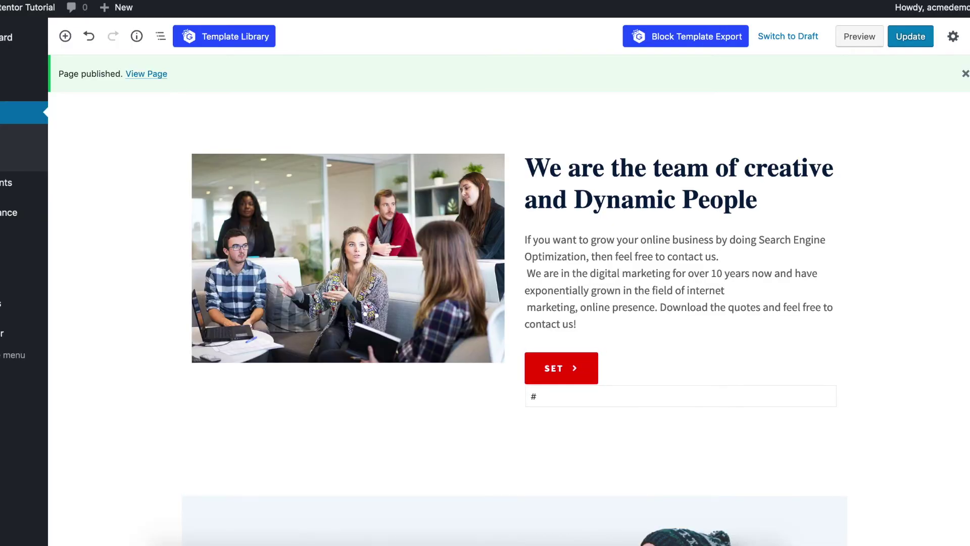
{"action": "scroll", "coordinate": [600, 304], "scroll_direction": "down", "scroll_amount": 2}
{"action": "left_click", "coordinate": [648, 287]}
{"action": "left_click", "coordinate": [673, 384]}
Step: Change the heading above the six service items to "Our Services"
{"action": "scroll", "coordinate": [673, 384], "scroll_direction": "down", "scroll_amount": 10}
{"action": "triple_click", "coordinate": [478, 189]}
{"action": "type", "text": "Our S"}
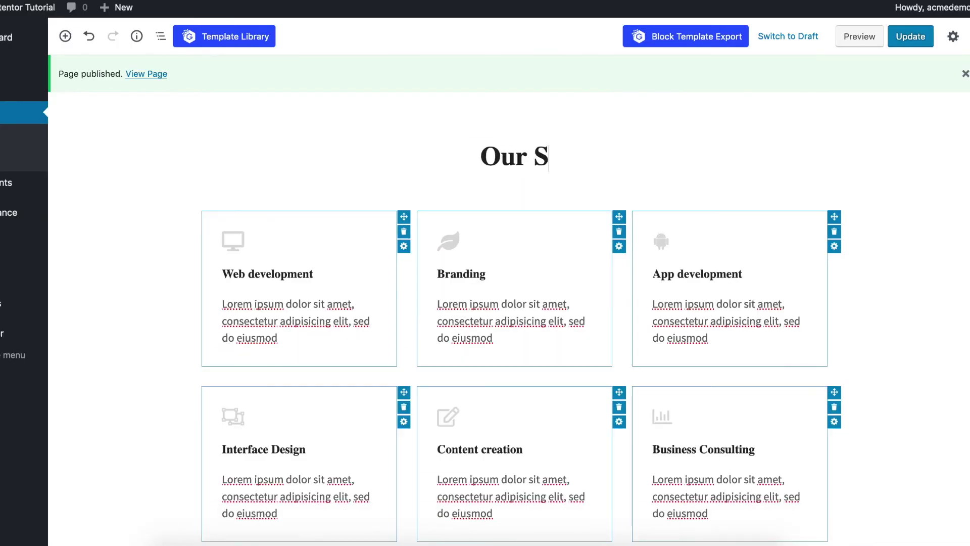
Step: Restyle the hero Call To Action block with a bold sans-serif heading font and a green button
{"action": "scroll", "coordinate": [488, 159], "scroll_direction": "down", "scroll_amount": 15}
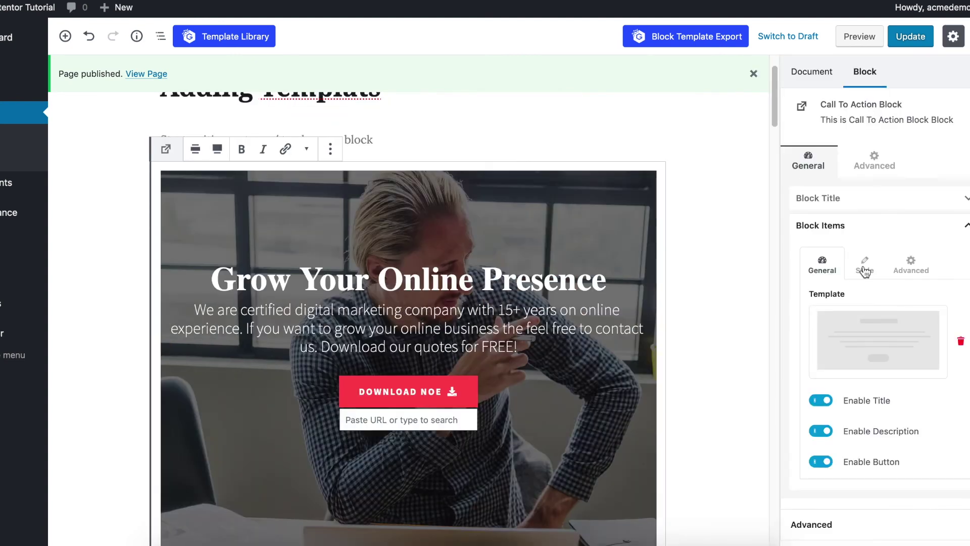
{"action": "left_click", "coordinate": [867, 266]}
{"action": "scroll", "coordinate": [856, 354], "scroll_direction": "down", "scroll_amount": 5}
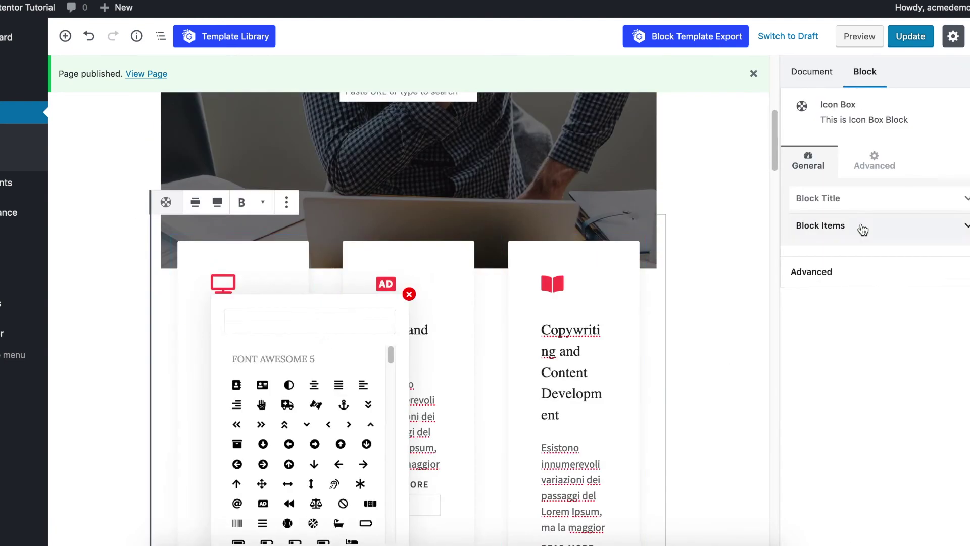
Step: Set the color of the Icon Box item titles to dark blue
{"action": "left_click", "coordinate": [862, 226]}
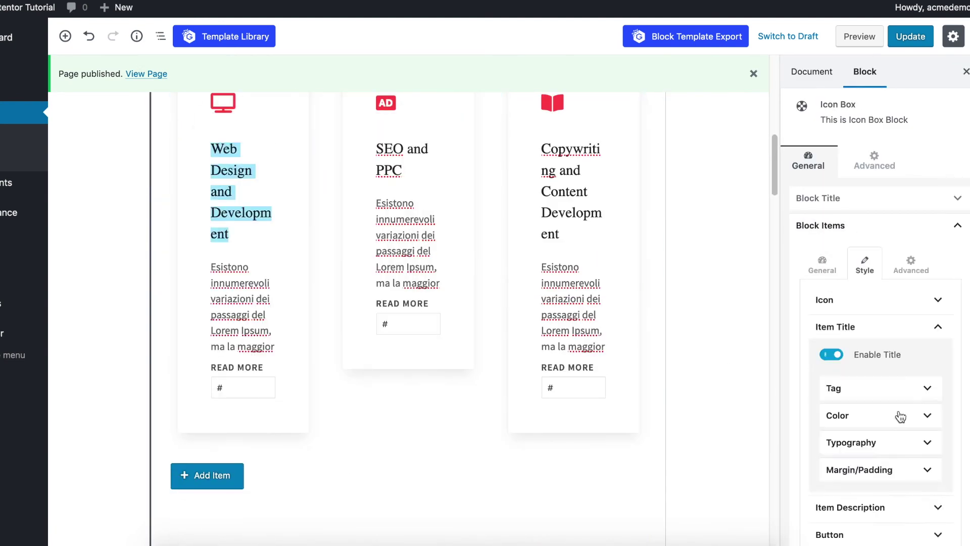
{"action": "left_click", "coordinate": [899, 413]}
{"action": "scroll", "coordinate": [899, 414], "scroll_direction": "down", "scroll_amount": 2}
{"action": "left_click", "coordinate": [882, 452]}
Step: Set the team section's heading to the Google font Lato and its coffee meet button to green
{"action": "scroll", "coordinate": [506, 303], "scroll_direction": "down", "scroll_amount": 5}
{"action": "triple_click", "coordinate": [506, 268]}
{"action": "left_click", "coordinate": [864, 267]}
{"action": "left_click", "coordinate": [880, 299]}
{"action": "left_click", "coordinate": [849, 220]}
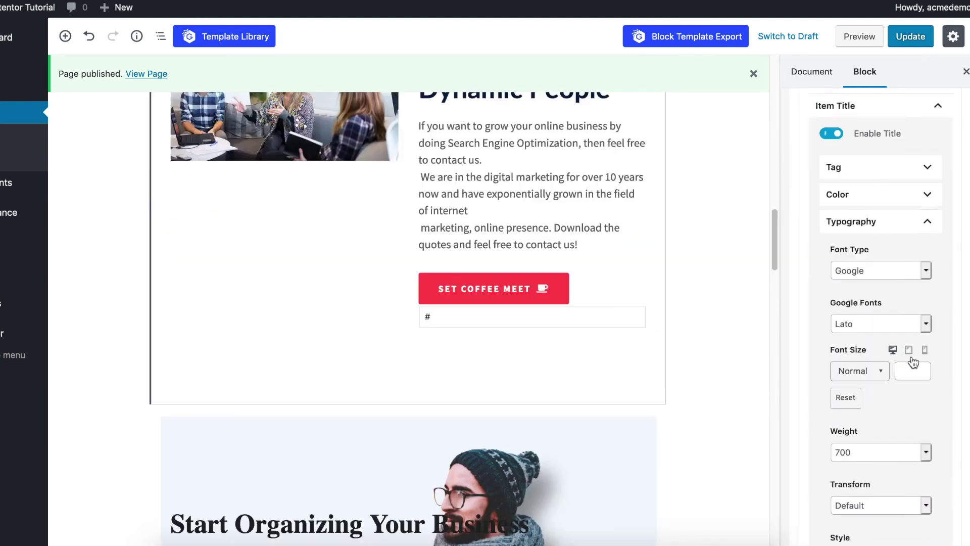
{"action": "left_click", "coordinate": [921, 198]}
{"action": "left_click", "coordinate": [922, 204]}
{"action": "scroll", "coordinate": [297, 297], "scroll_direction": "down", "scroll_amount": 5}
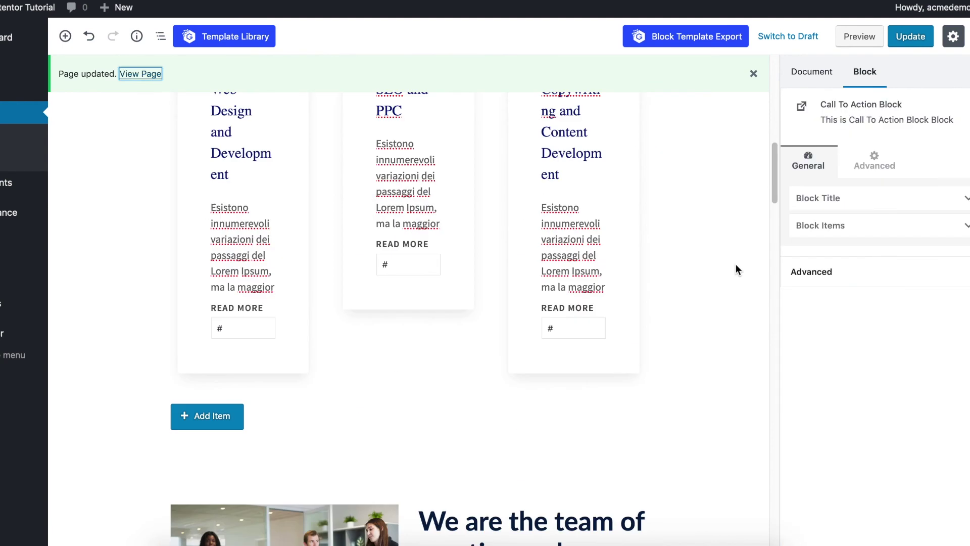
Step: Update the Adding Templats page and review the live page from the hero down to the testimonials
{"action": "scroll", "coordinate": [735, 264], "scroll_direction": "up", "scroll_amount": 5}
{"action": "left_click", "coordinate": [905, 39]}
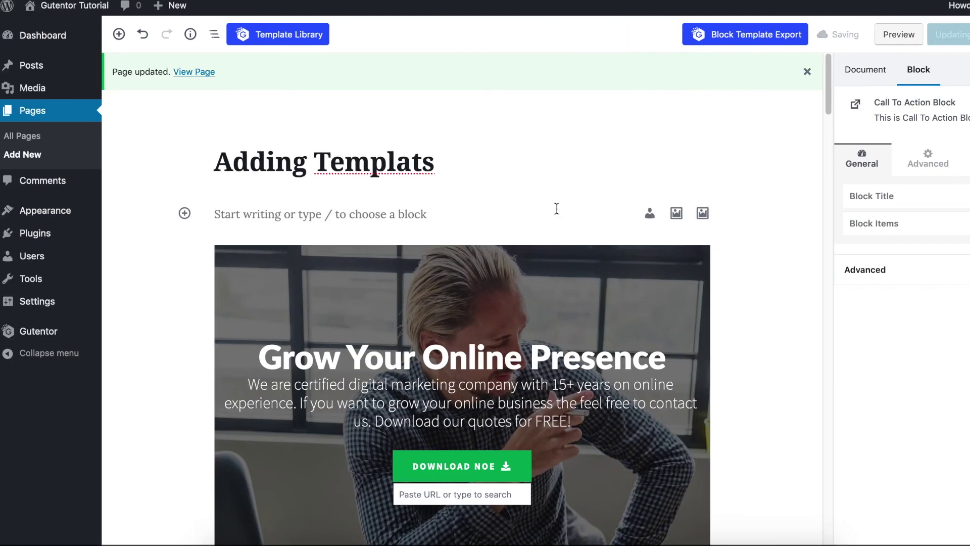
{"action": "right_click", "coordinate": [205, 73]}
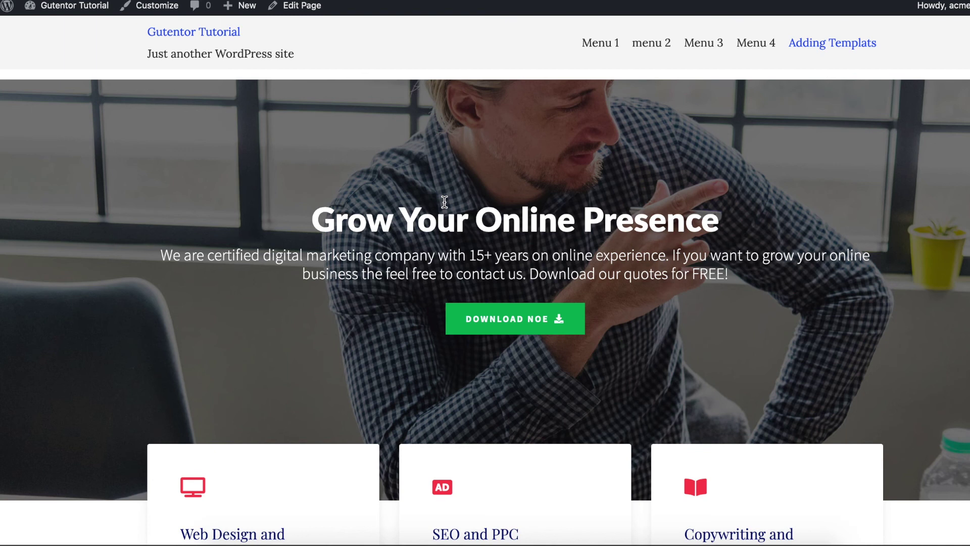
{"action": "scroll", "coordinate": [444, 202], "scroll_direction": "down", "scroll_amount": 5}
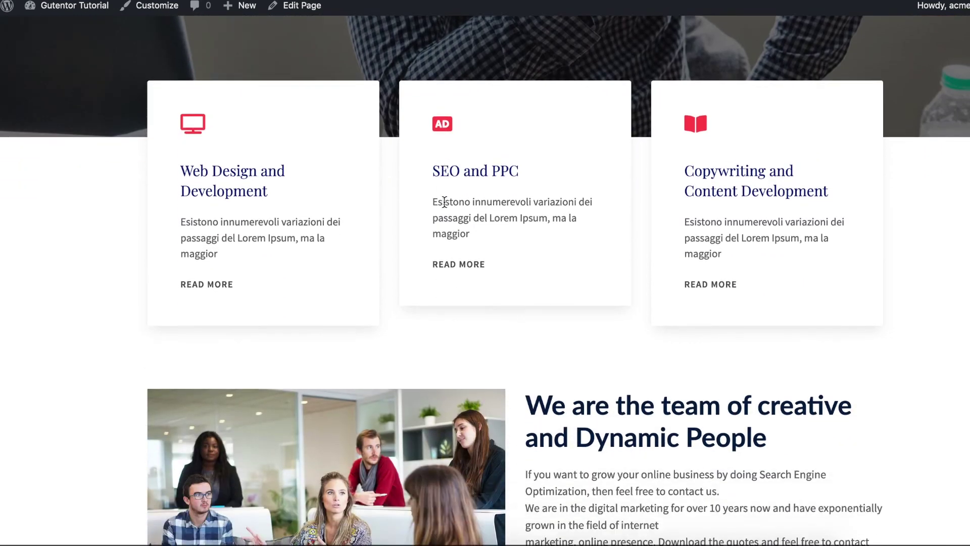
{"action": "scroll", "coordinate": [445, 202], "scroll_direction": "down", "scroll_amount": 5}
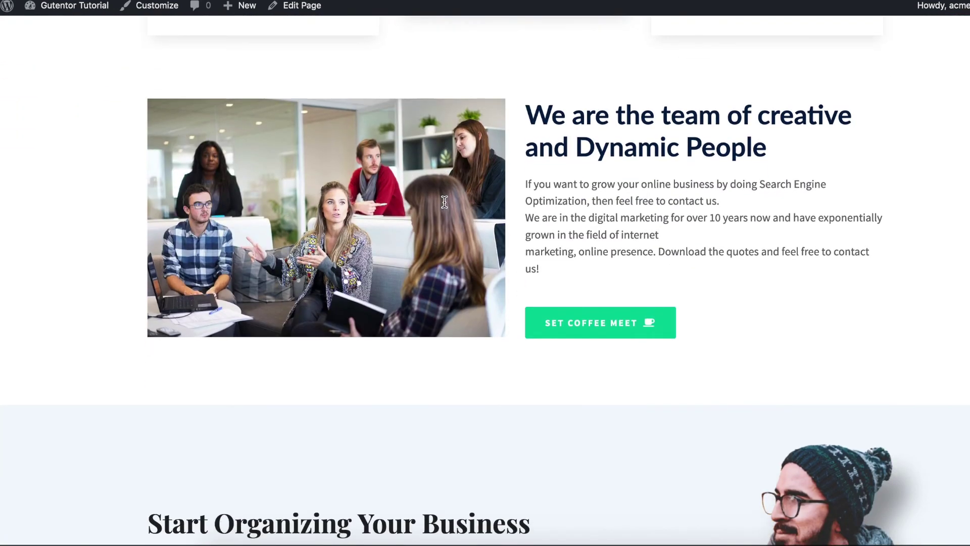
{"action": "scroll", "coordinate": [444, 202], "scroll_direction": "down", "scroll_amount": 8}
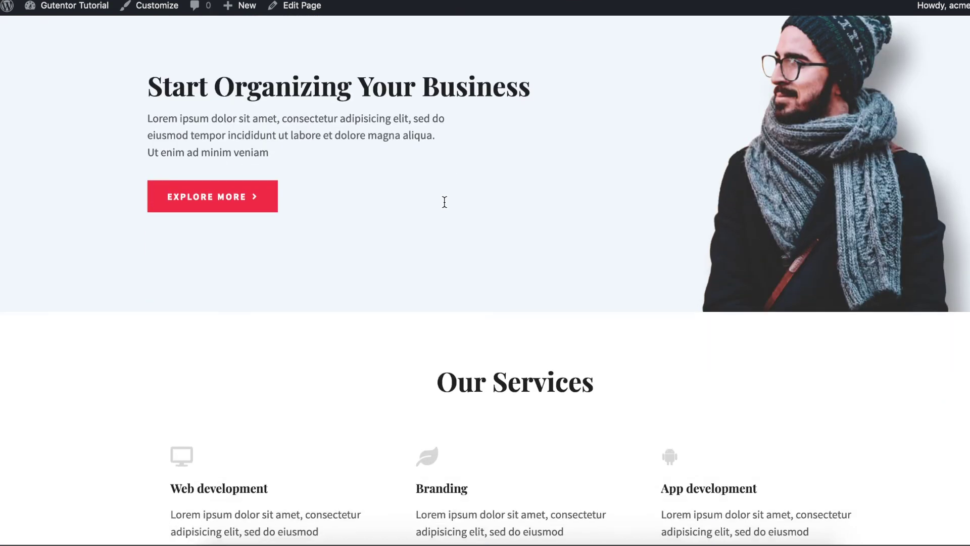
{"action": "scroll", "coordinate": [444, 202], "scroll_direction": "down", "scroll_amount": 6}
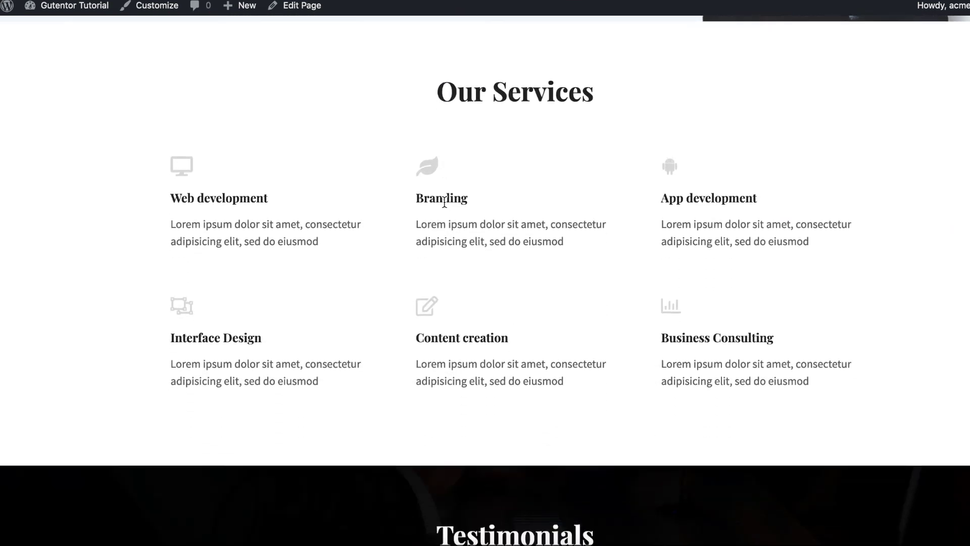
{"action": "scroll", "coordinate": [444, 202], "scroll_direction": "down", "scroll_amount": 8}
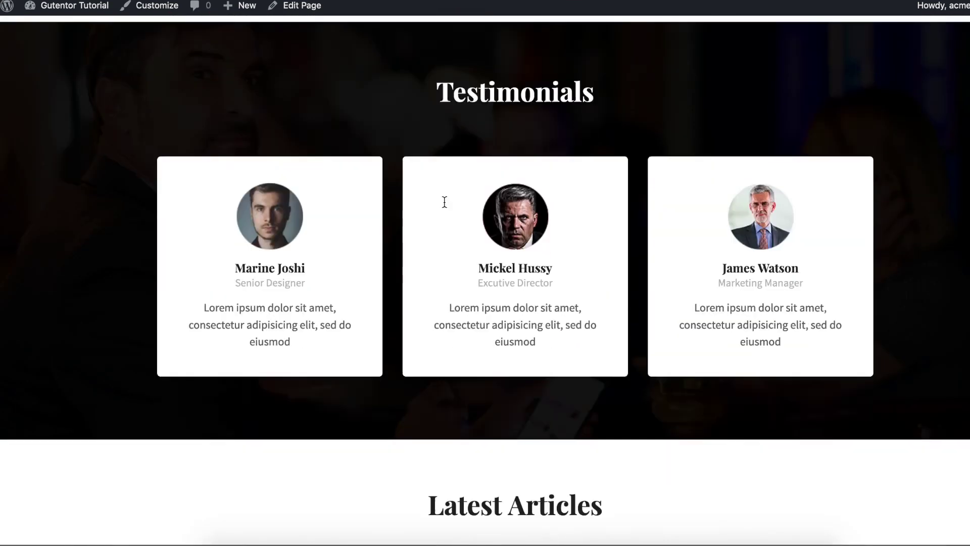